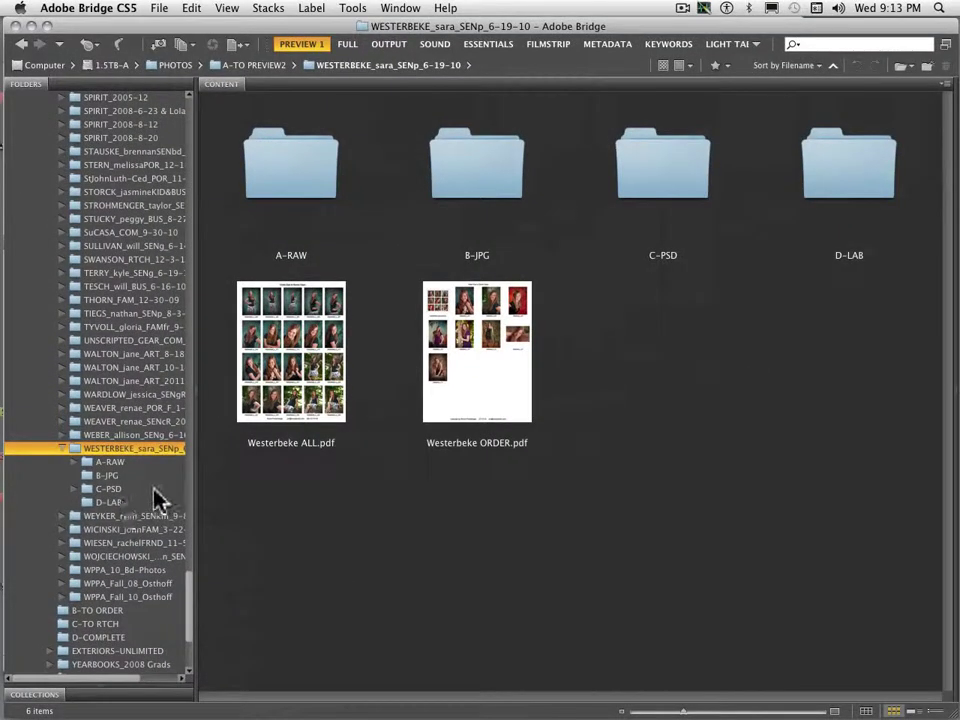
Step: Open the client's A-RAW folder and reduce the thumbnail size so that six photos fit in each row
click(89, 466)
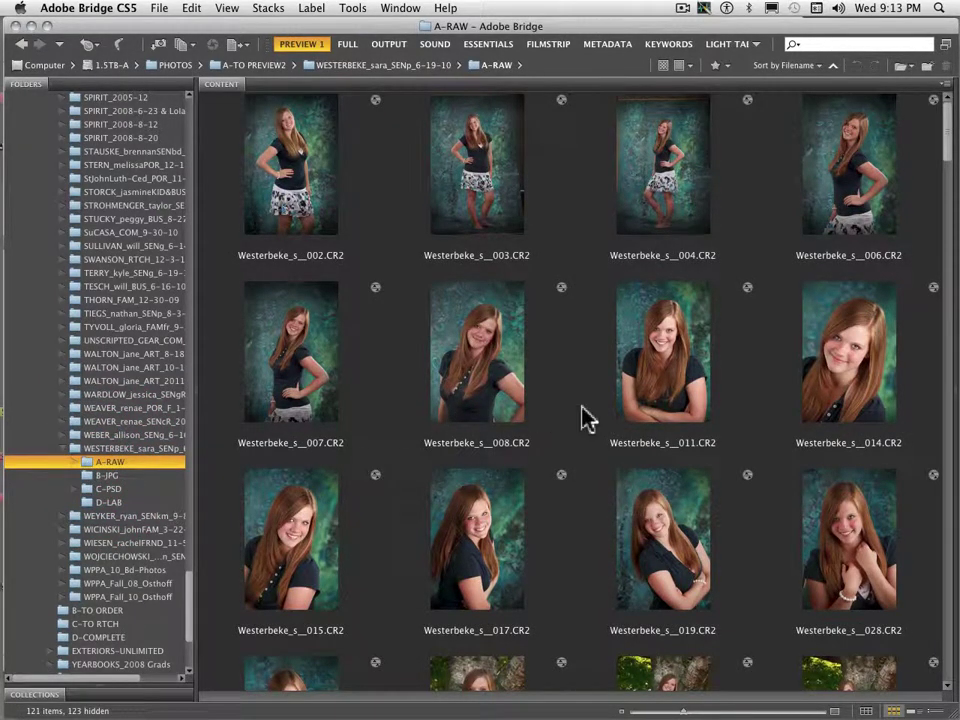
mouse_move(683, 711)
mouse_down()
mouse_move(638, 715)
mouse_move(668, 713)
mouse_up()
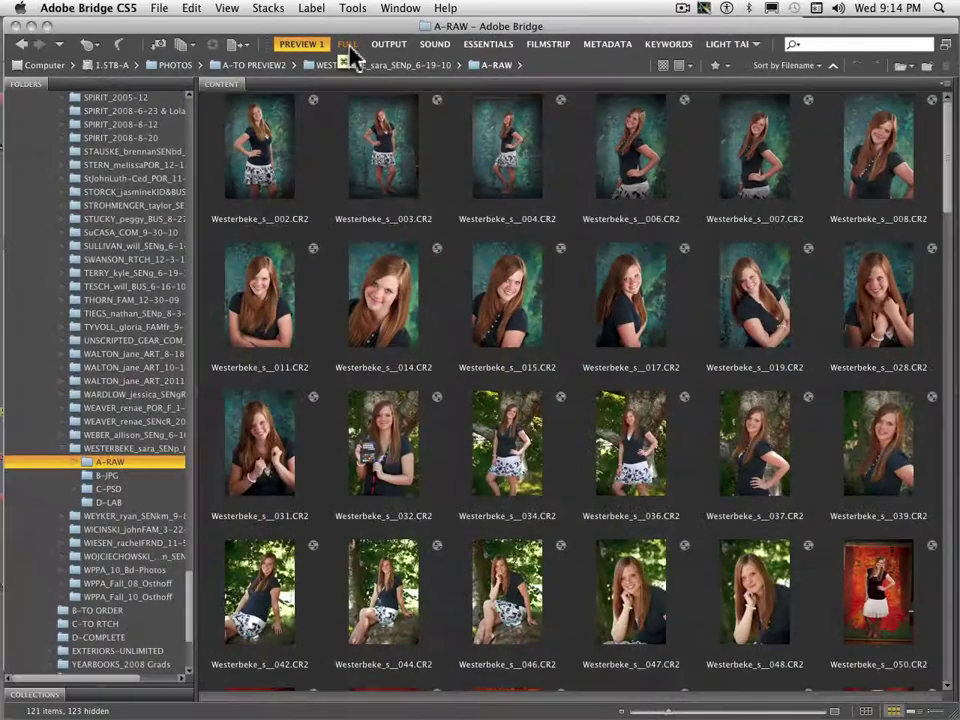
Step: Switch to the FULL workspace, browse the large previews and select the portrait with the color checker card
click(349, 46)
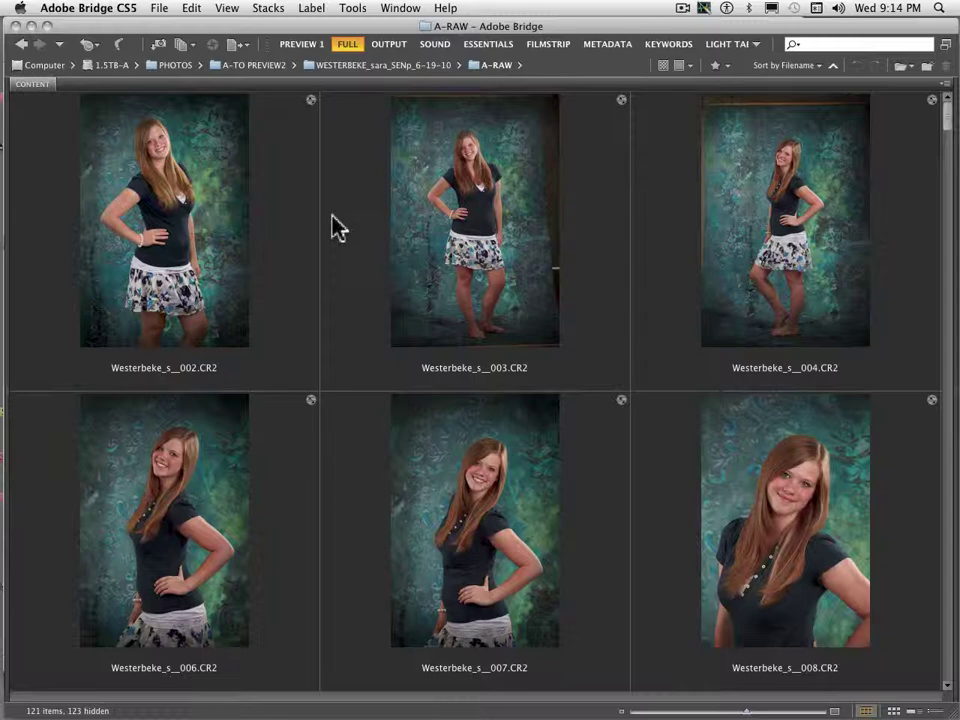
click(948, 596)
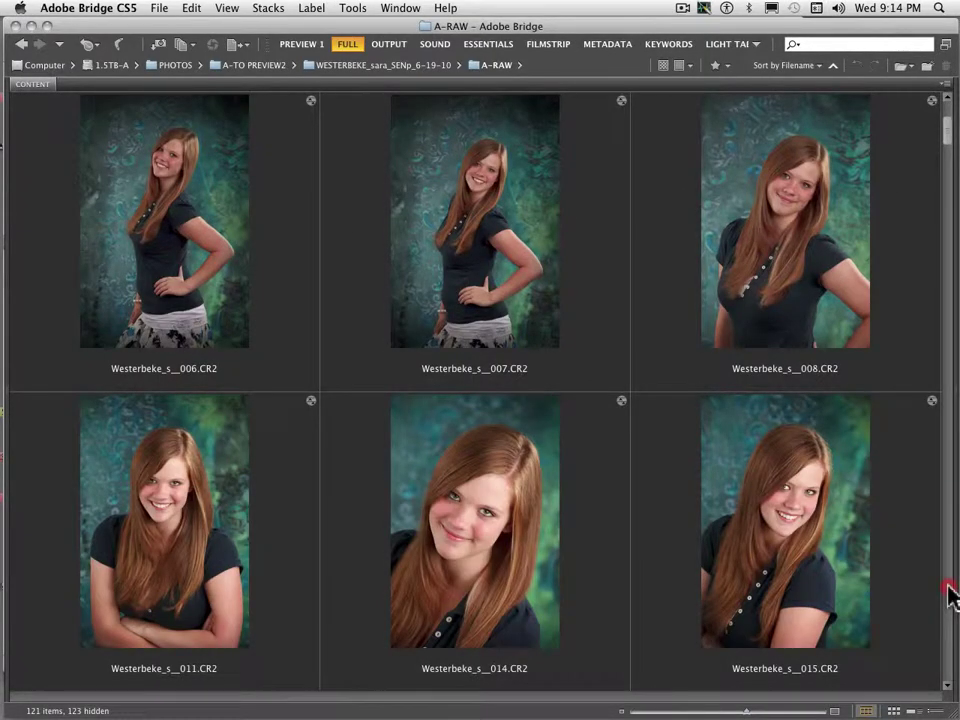
click(948, 596)
click(949, 595)
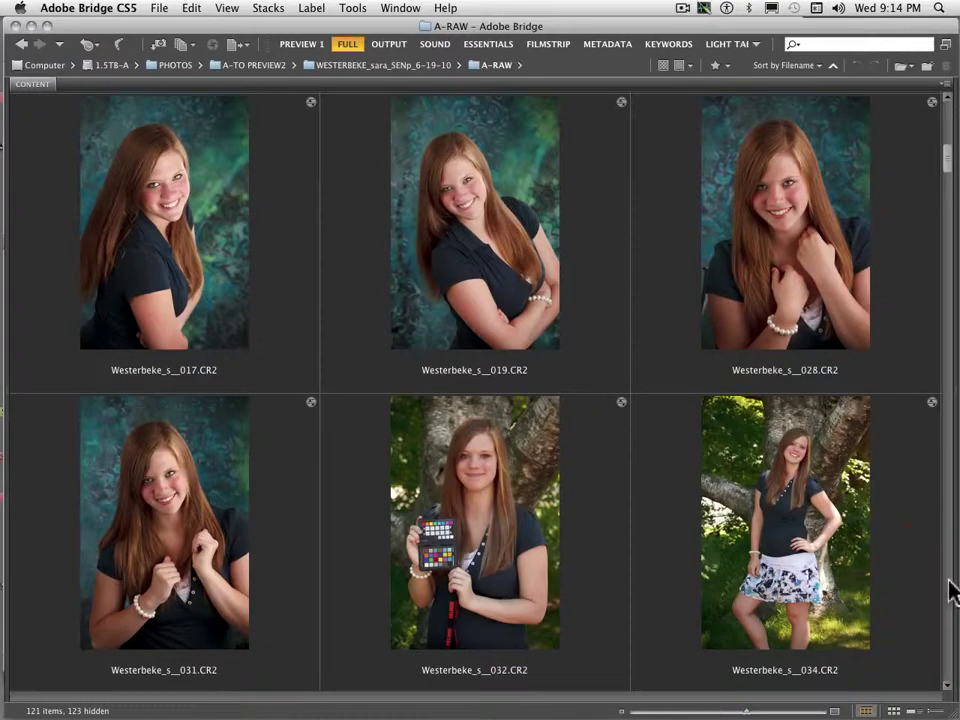
click(949, 607)
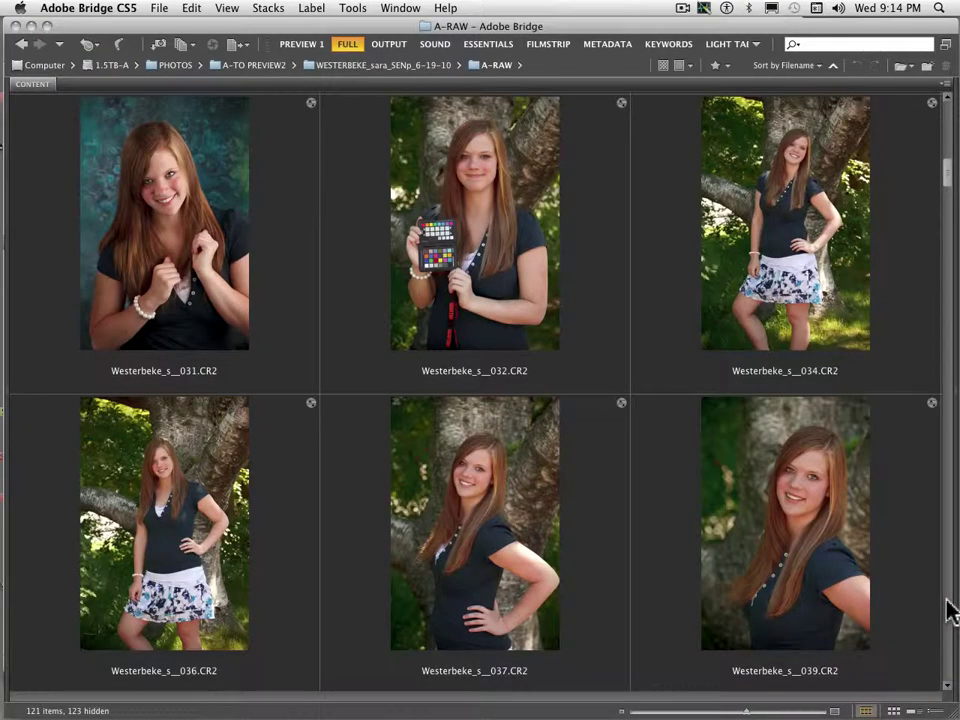
click(492, 236)
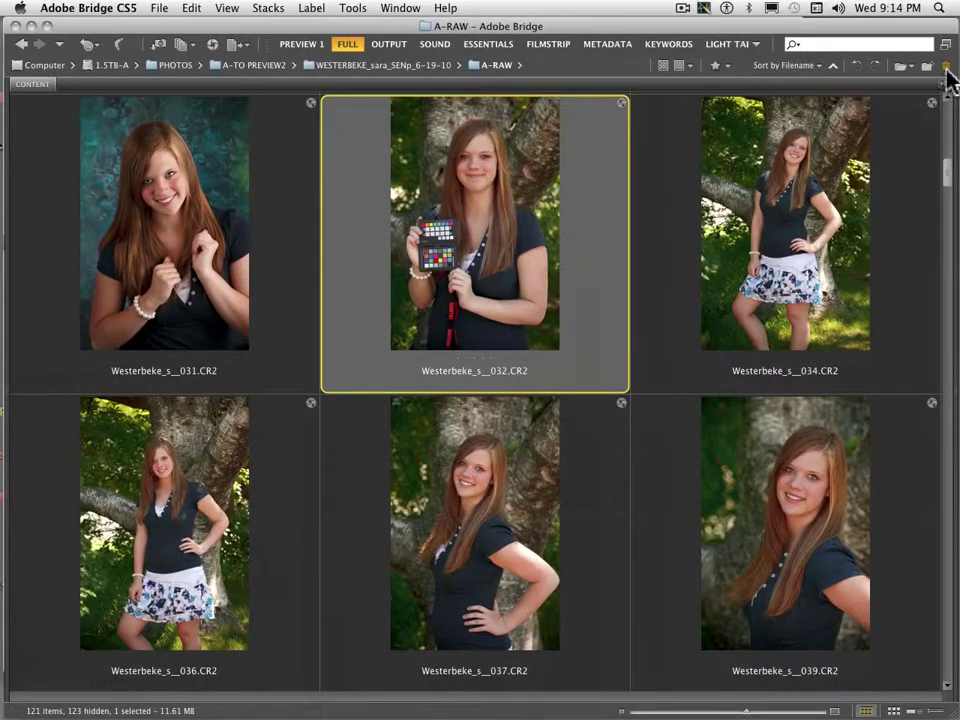
Step: Look through the further outdoor and studio portraits at large size and return to the PREVIEW 1 workspace
click(946, 436)
click(946, 434)
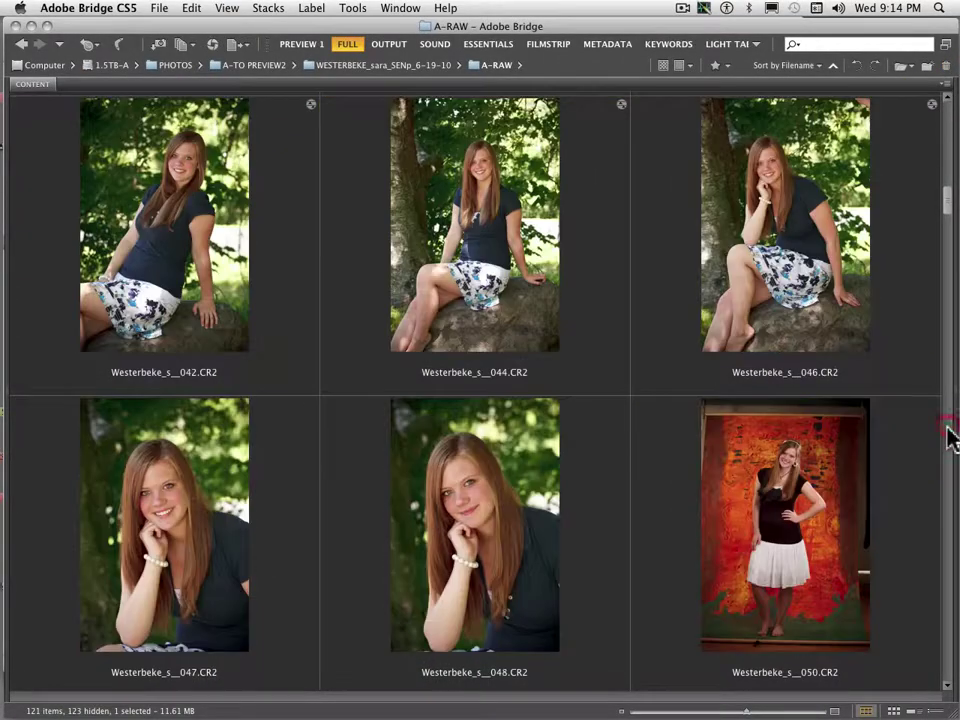
click(946, 430)
click(948, 438)
click(948, 436)
click(948, 434)
click(948, 430)
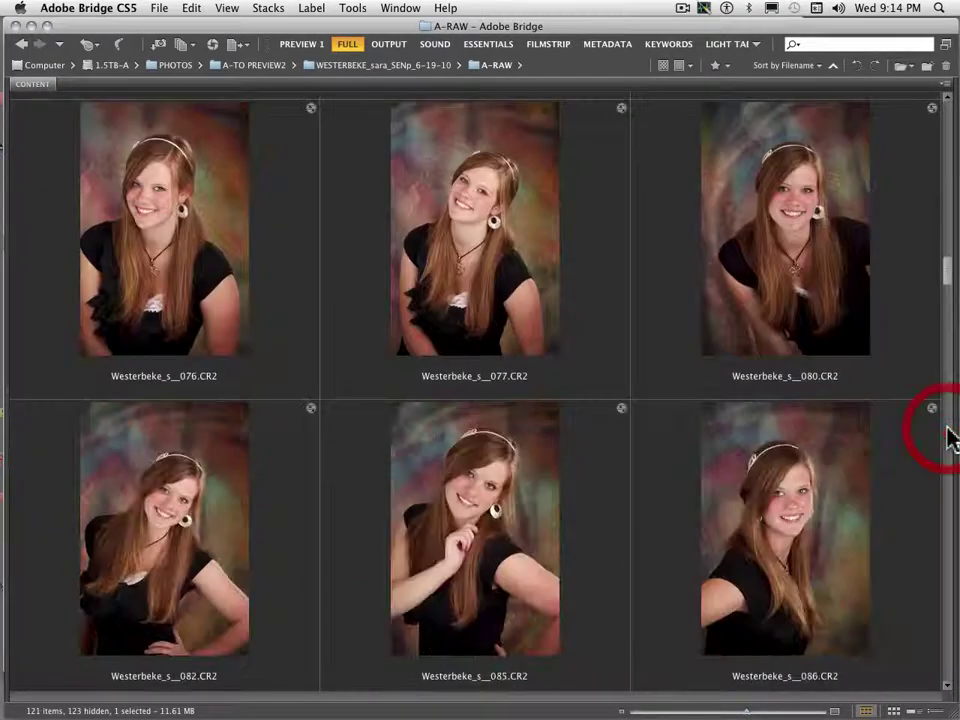
click(312, 46)
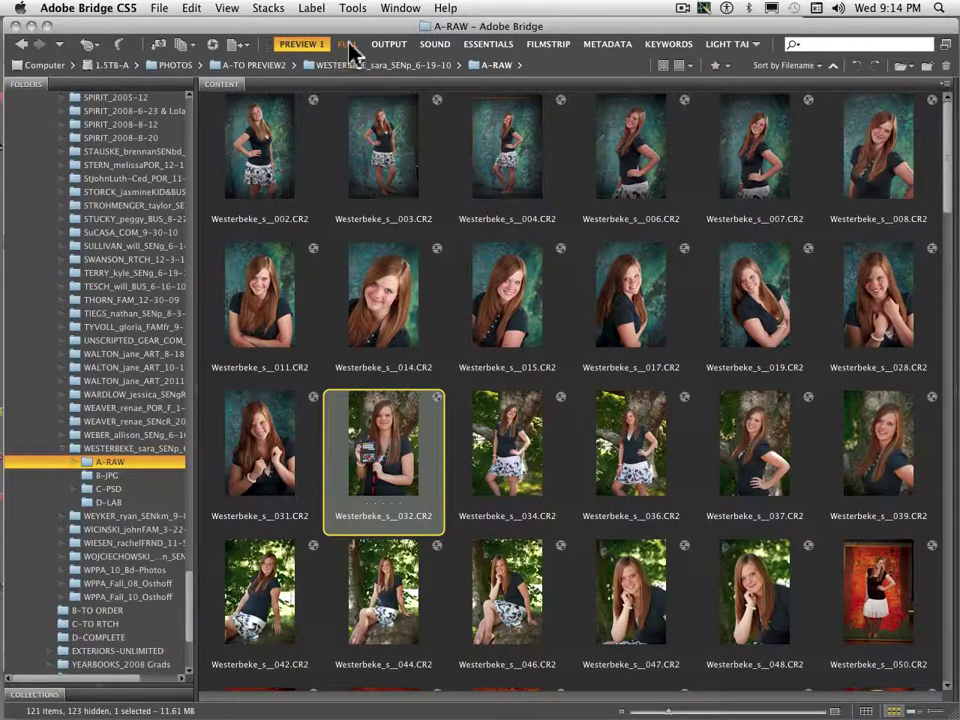
Step: Narrow the folder list and open the New Workspace settings for this layout, dismissing them without saving
drag(197, 176, 150, 185)
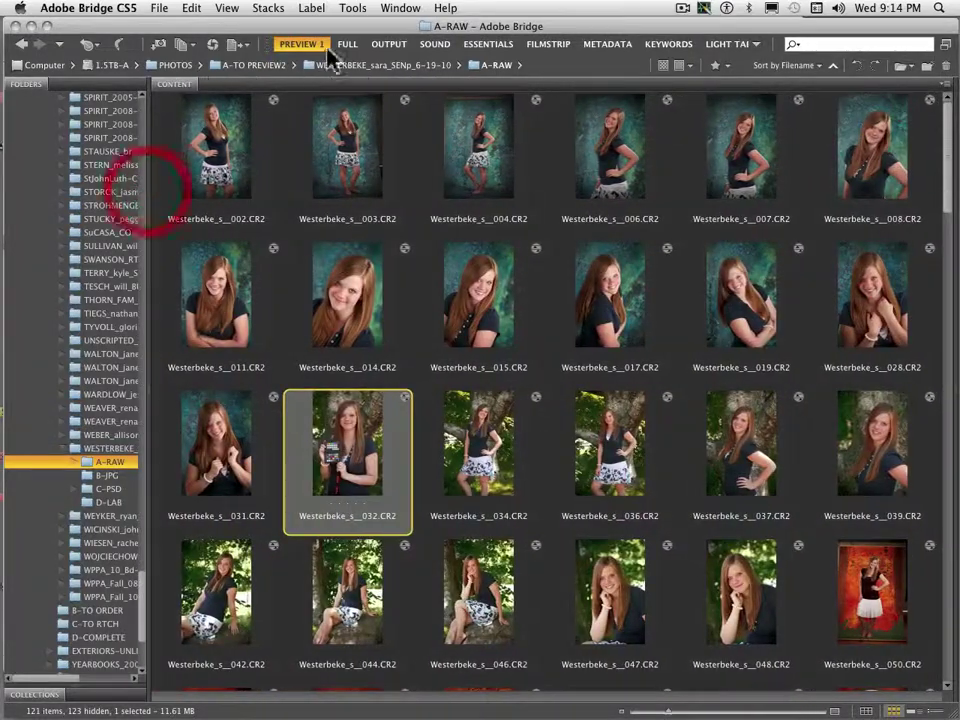
click(403, 9)
mouse_move(424, 48)
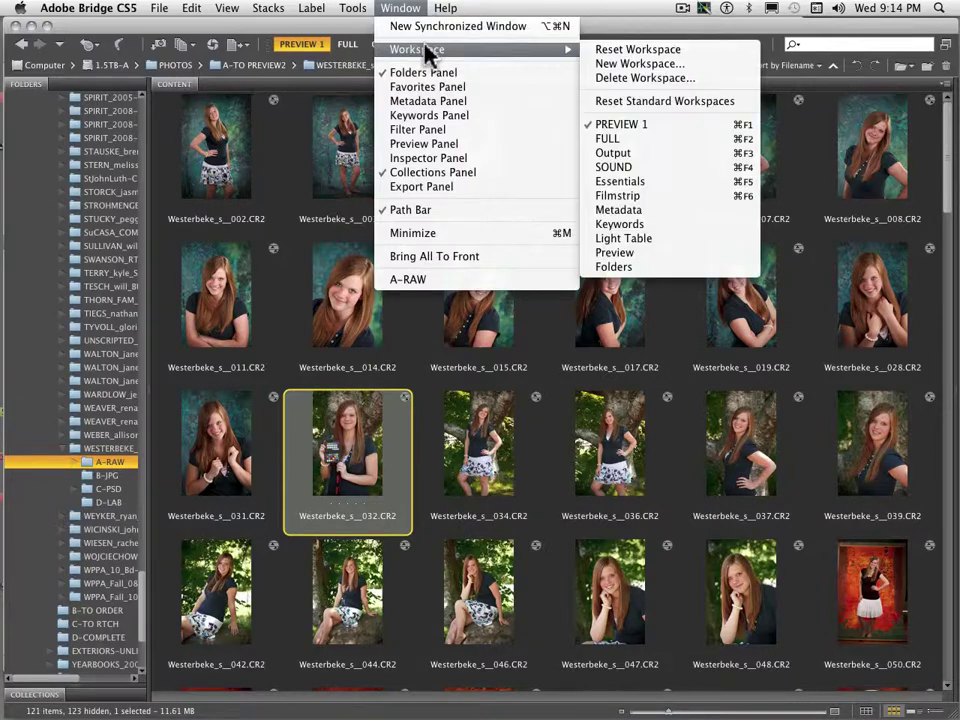
click(614, 64)
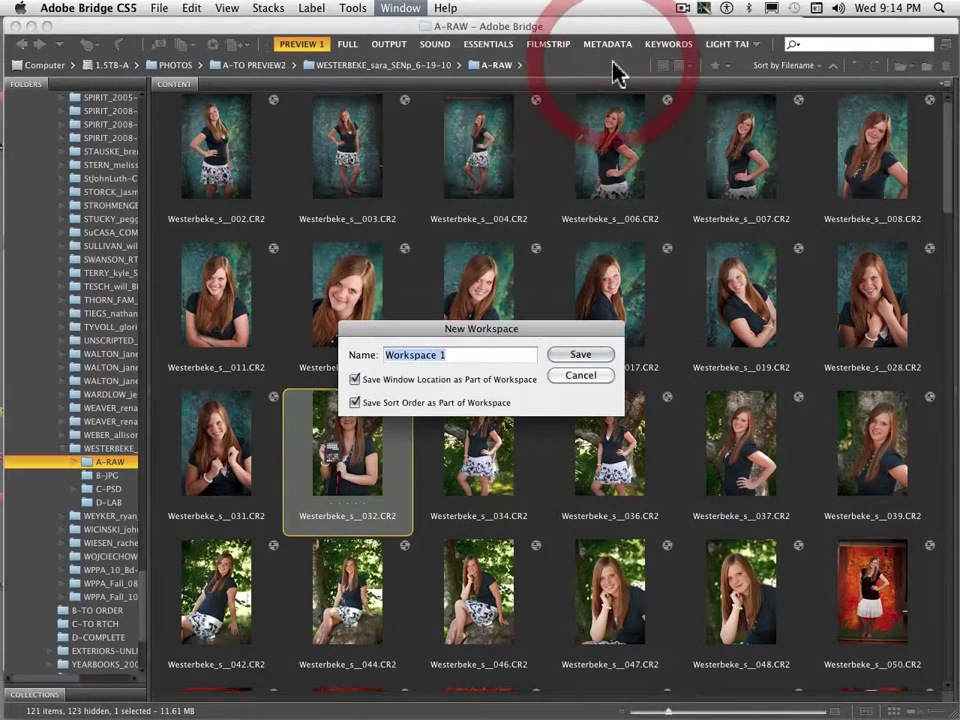
click(568, 377)
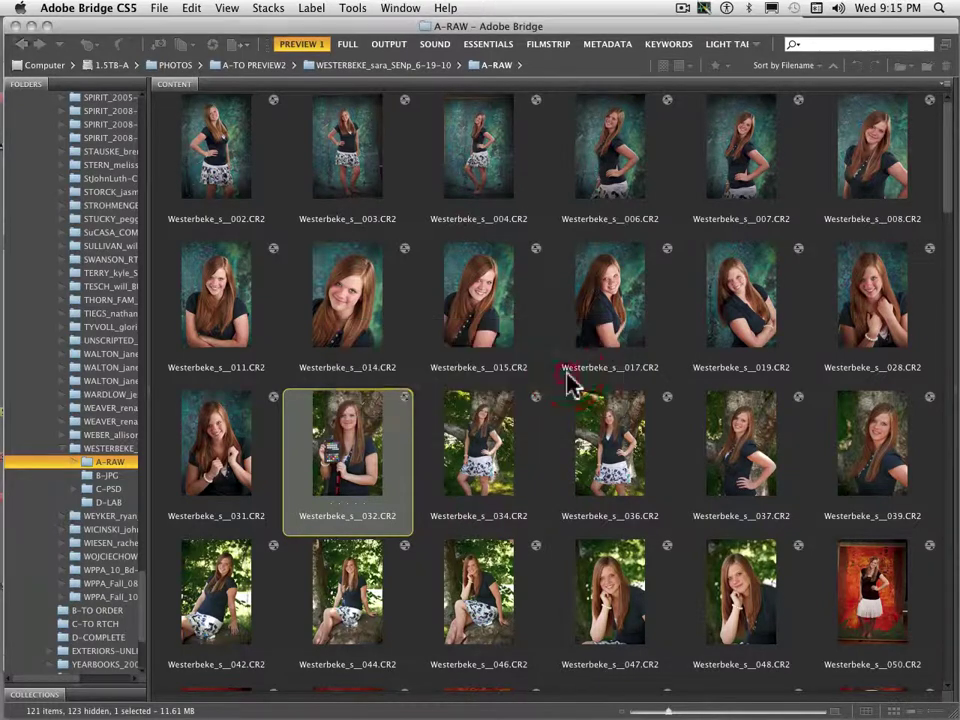
Step: Check the FULL workspace, return to PREVIEW 1, widen the folder list and shrink the thumbnails to eight per row
click(354, 46)
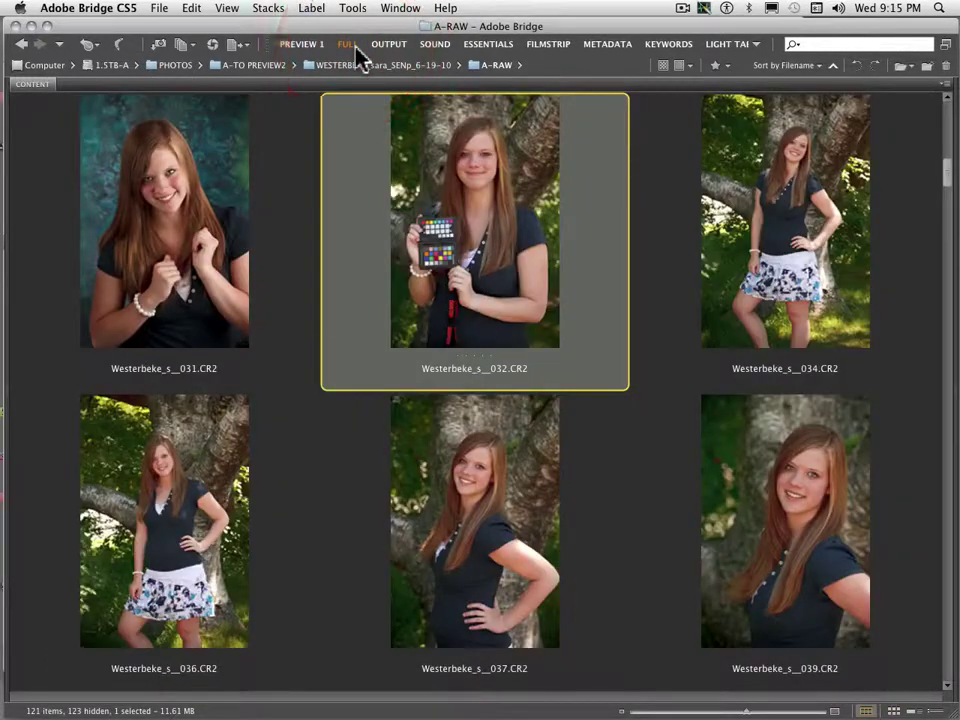
click(316, 46)
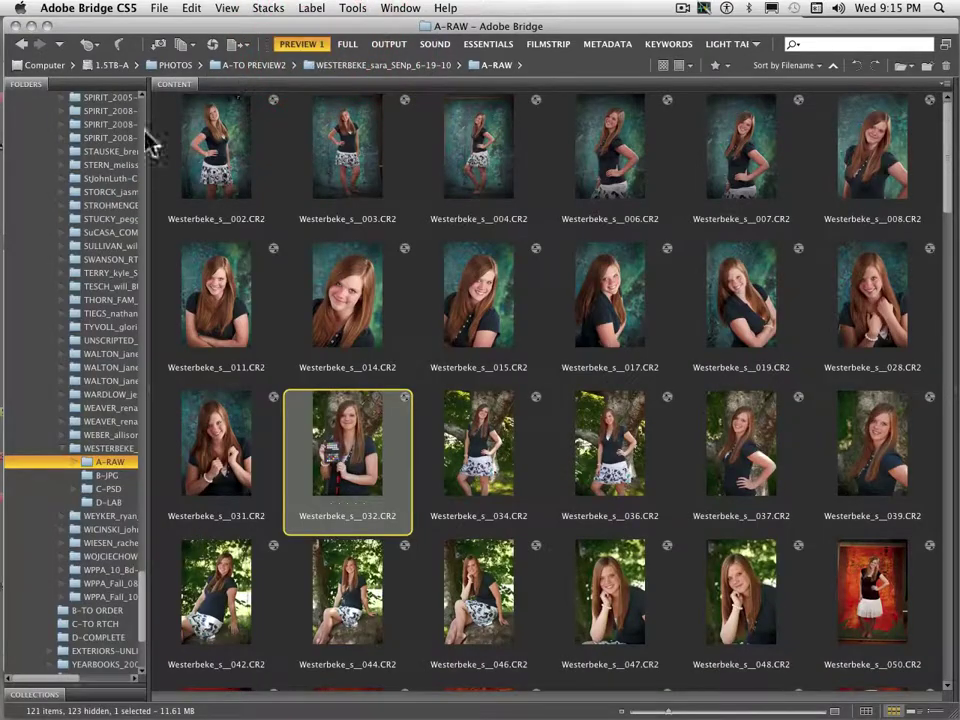
drag(154, 304, 198, 300)
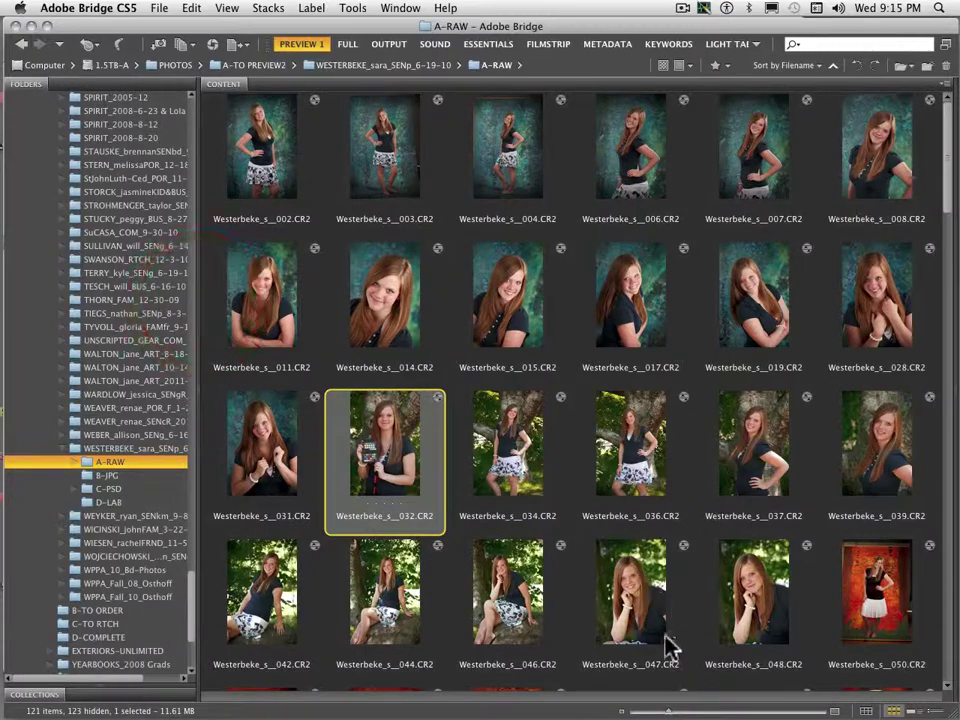
drag(667, 713, 647, 712)
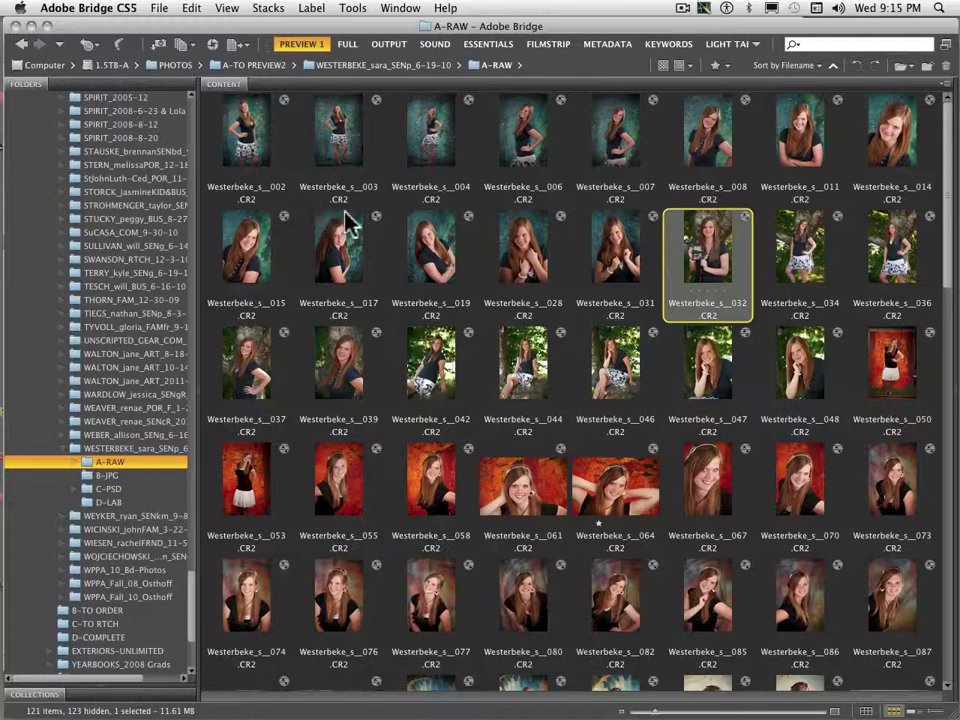
Step: Select all the raw photos in the A-RAW folder and open Batch Rename for them
key(super+a)
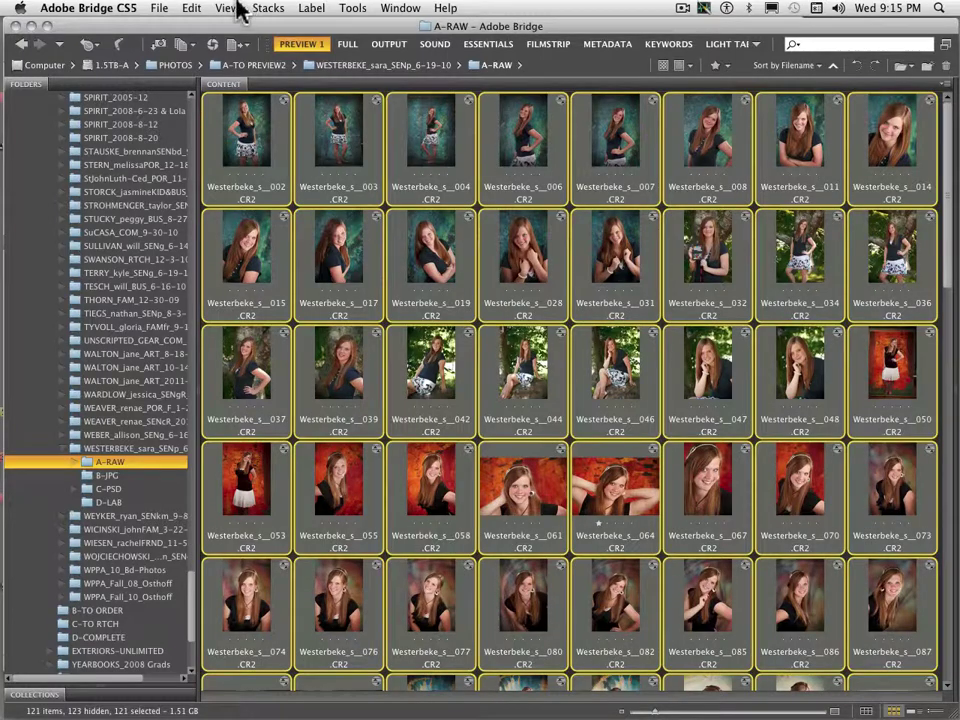
click(193, 9)
click(193, 9)
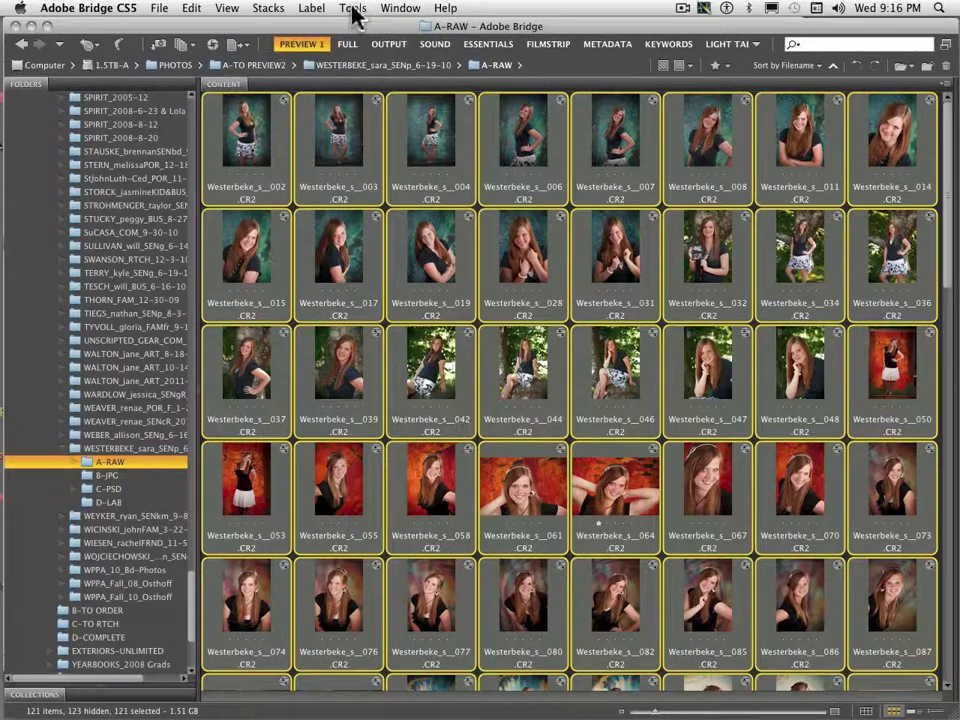
click(352, 8)
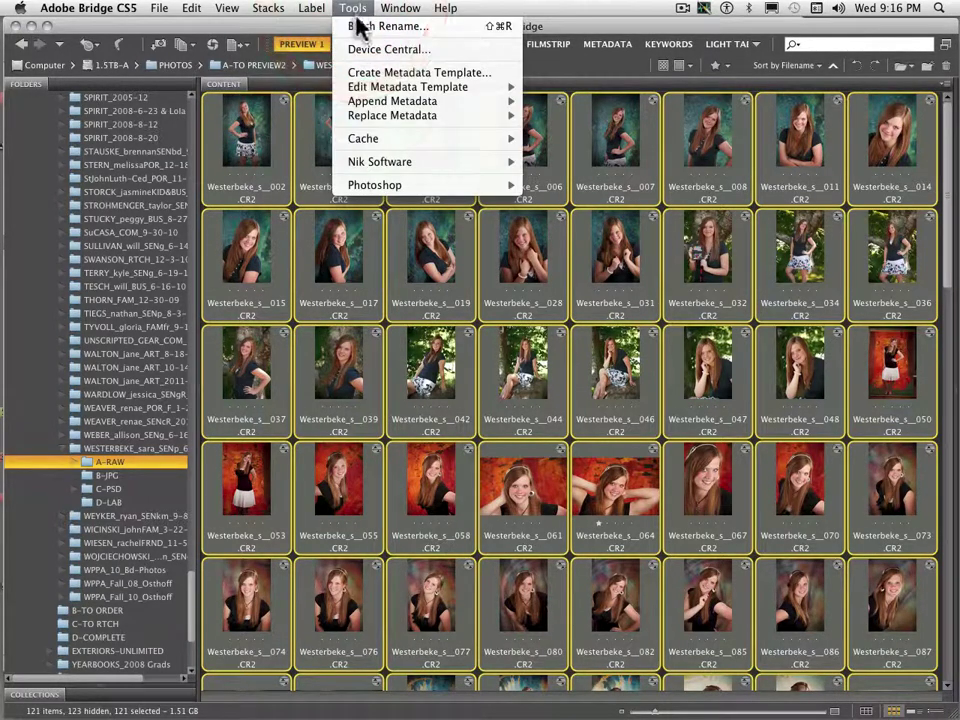
click(357, 24)
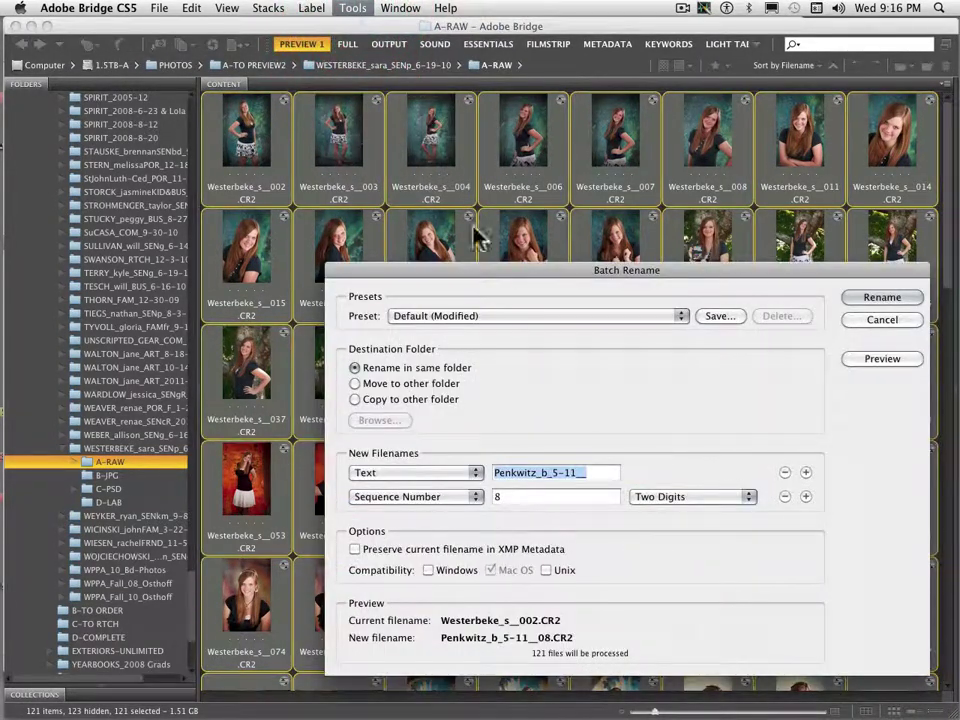
drag(456, 261, 370, 58)
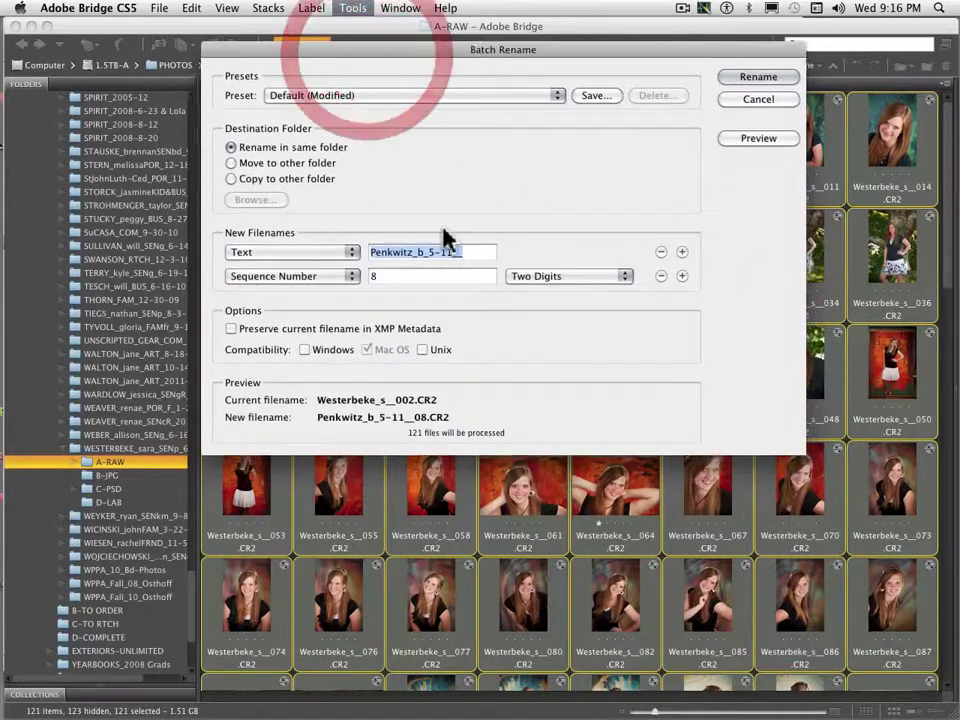
Step: Replace the new filename text with the client's last name, first initial and two trailing underscores, removing the 5-11 date
click(410, 253)
drag(425, 252, 336, 251)
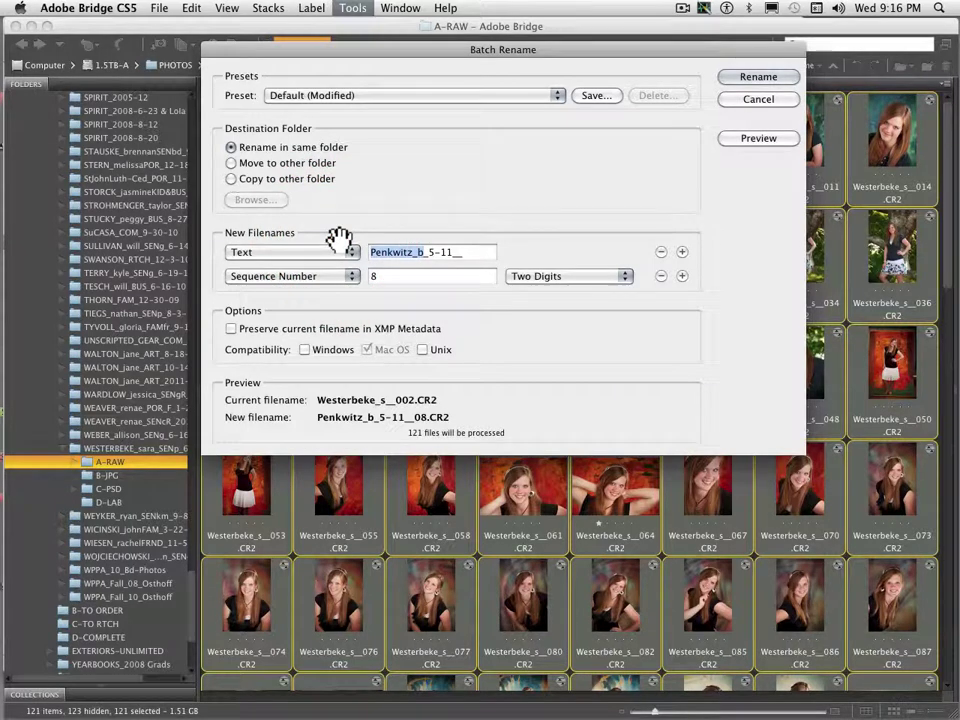
text(Westerbeke)
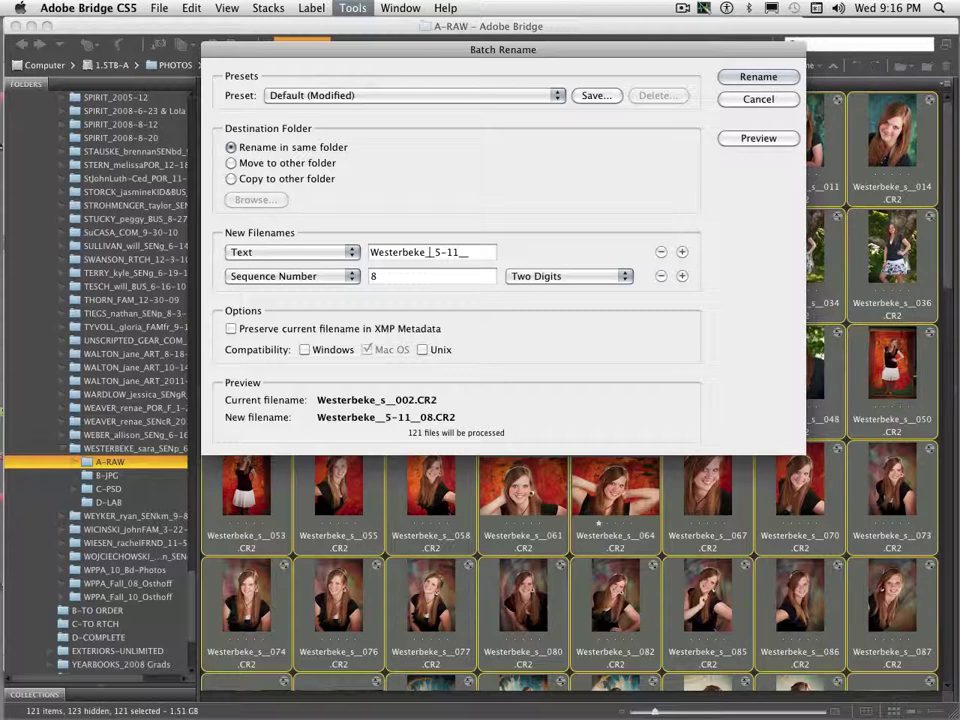
click(430, 252)
text(s)
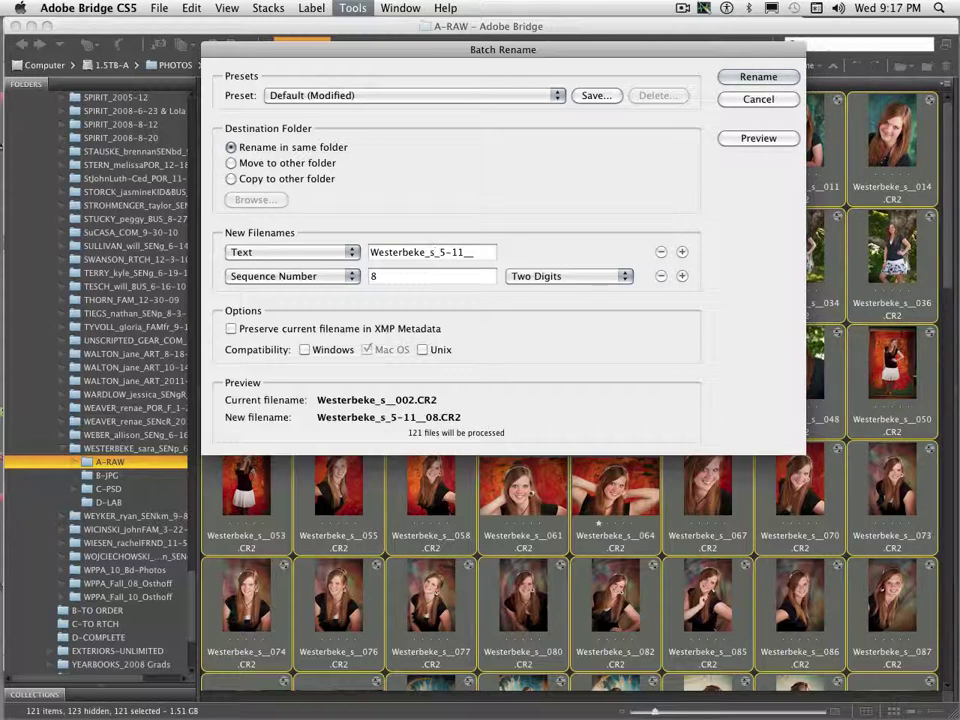
text(__)
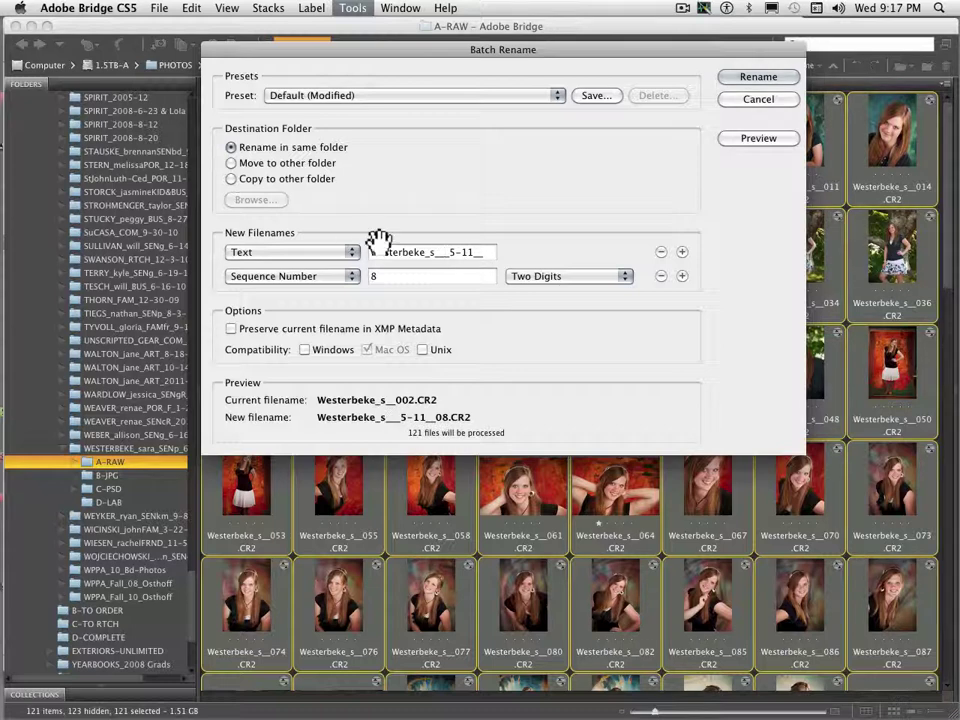
drag(447, 252, 508, 255)
key(BackSpace)
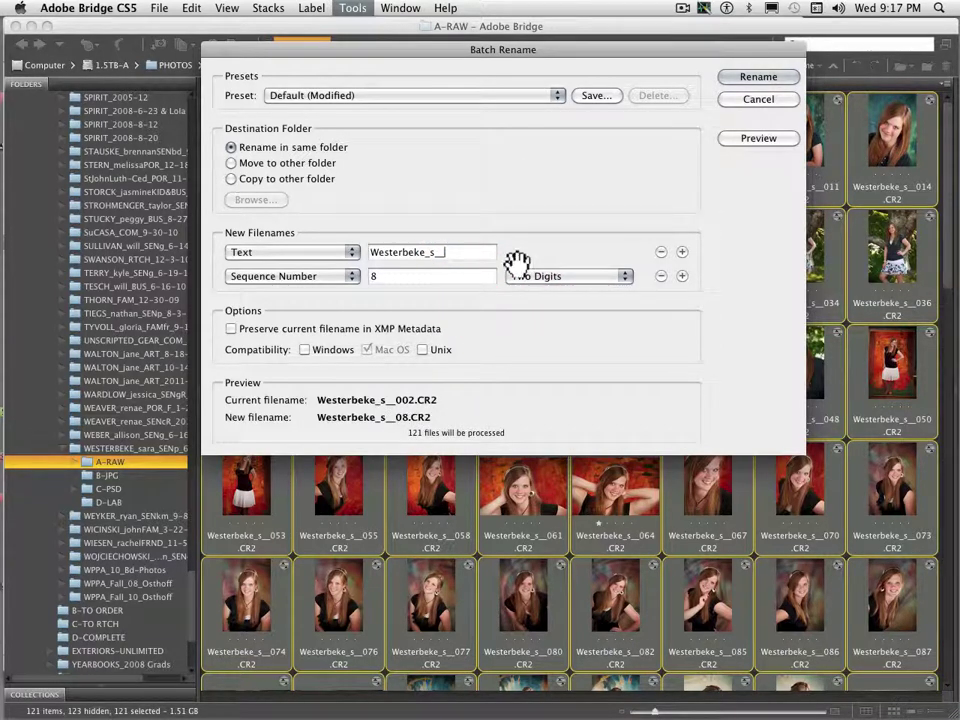
Step: Set the sequence number to start at 1 with Three Digits, and close Batch Rename without applying it
key(Tab)
text(1)
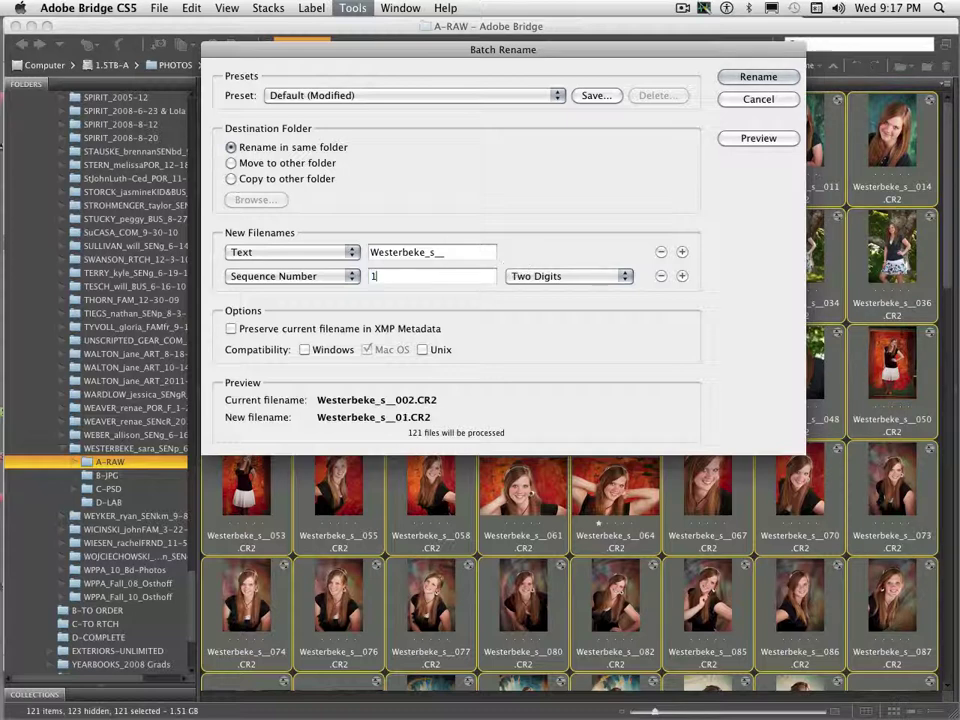
click(565, 276)
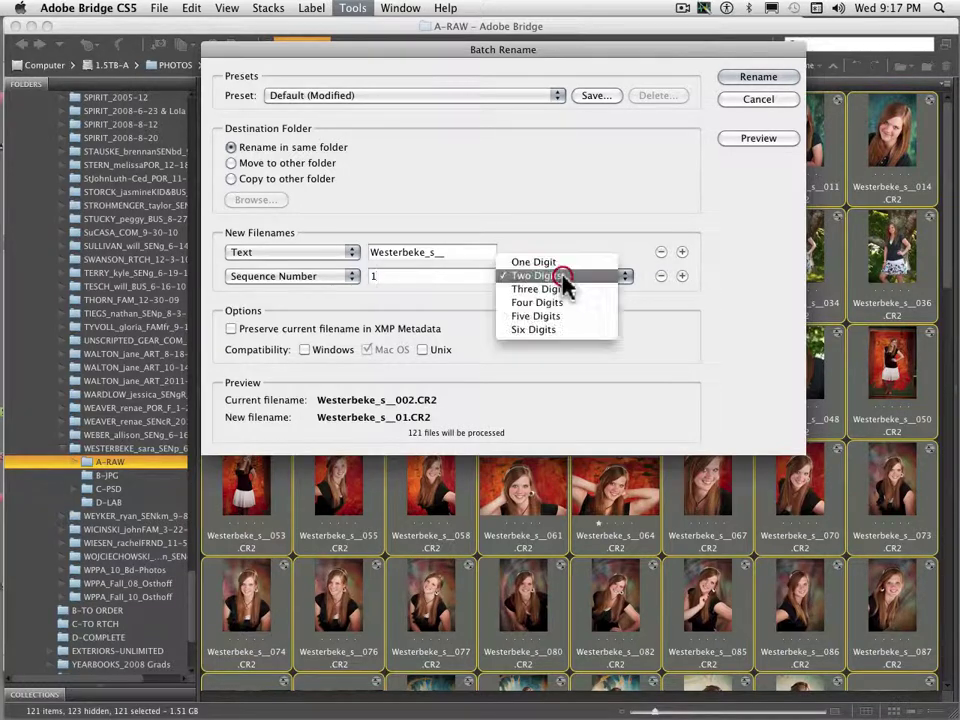
click(560, 289)
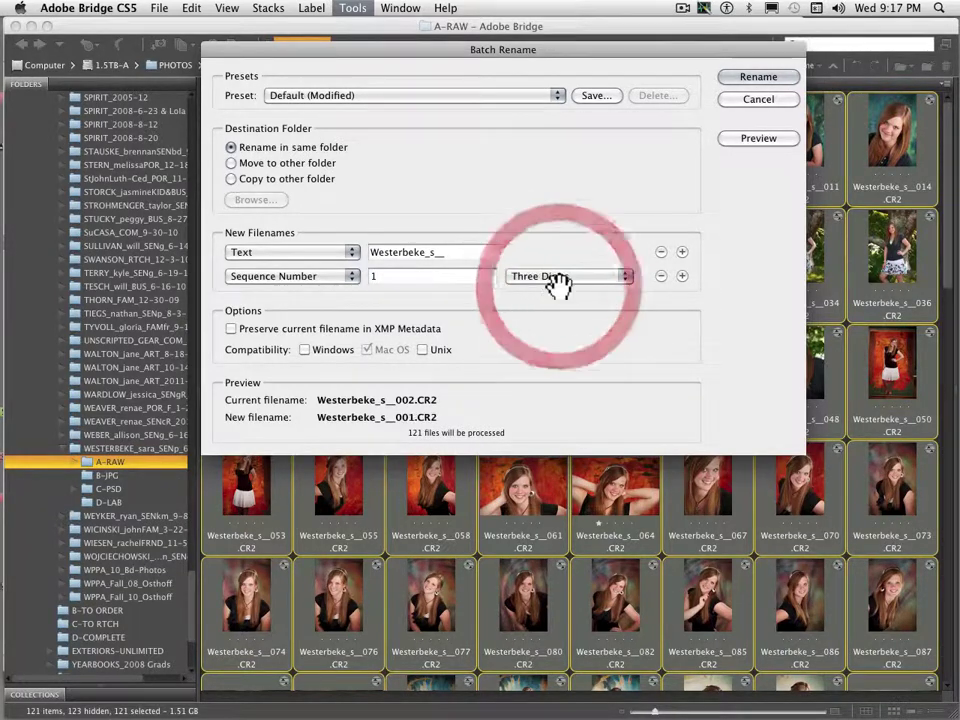
click(752, 100)
Step: Select the first three raw photos, numbered 002, 003 and 004, and send them to Photoshop's Image Processor
click(350, 160)
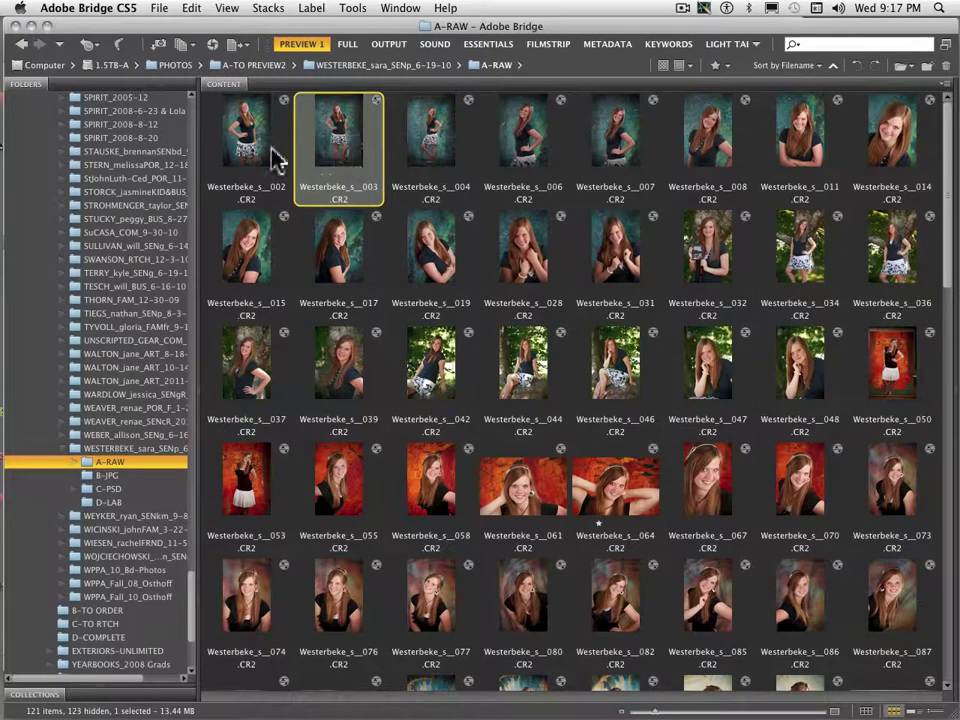
click(240, 160)
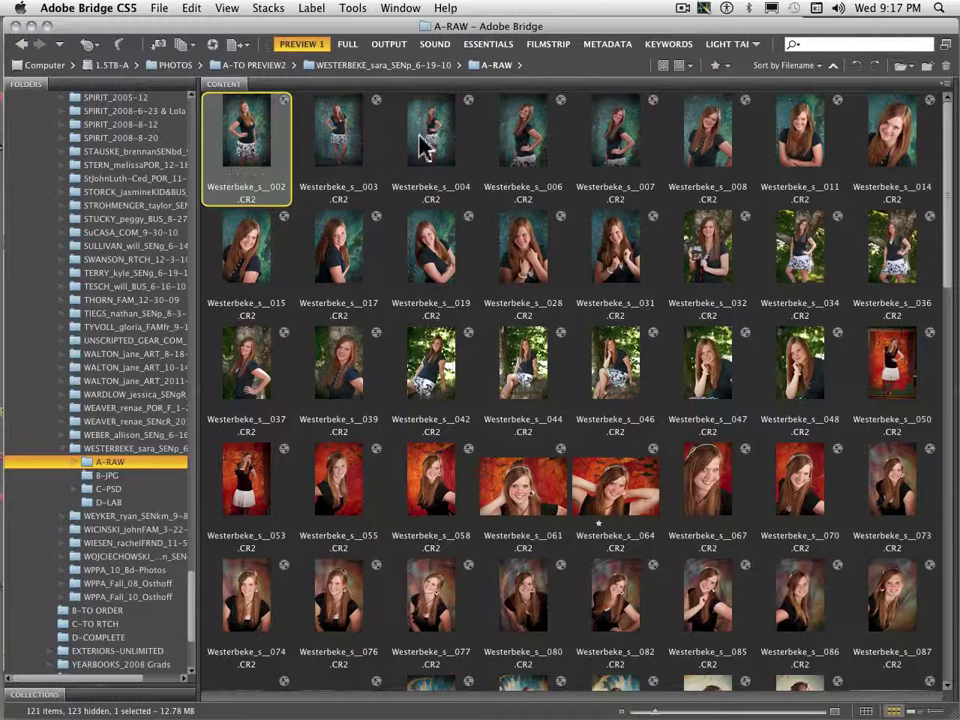
click(350, 8)
mouse_move(375, 190)
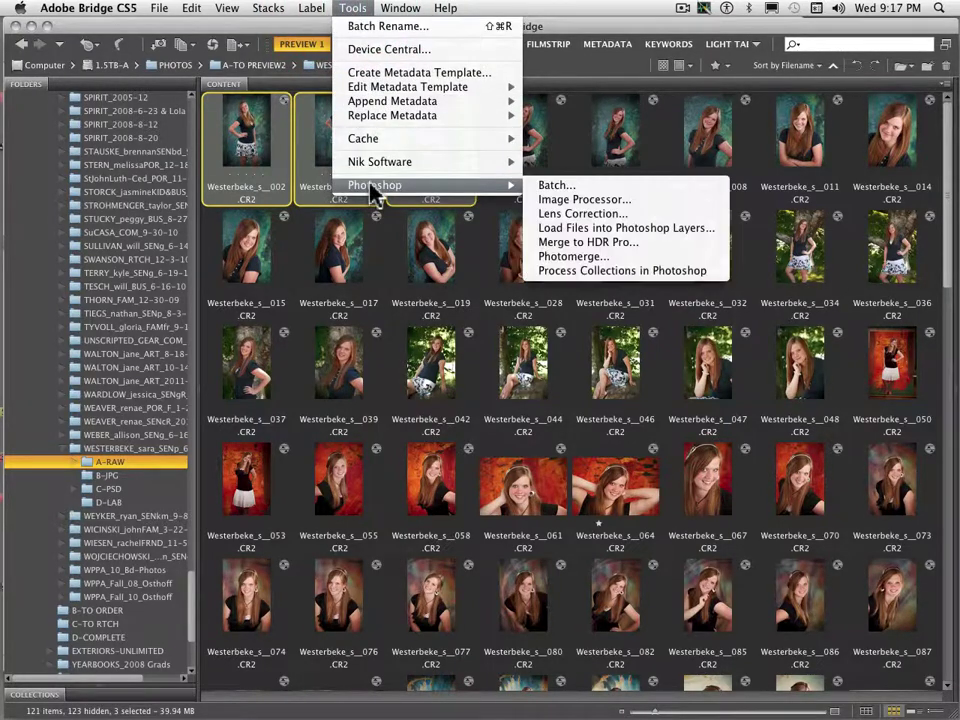
click(606, 204)
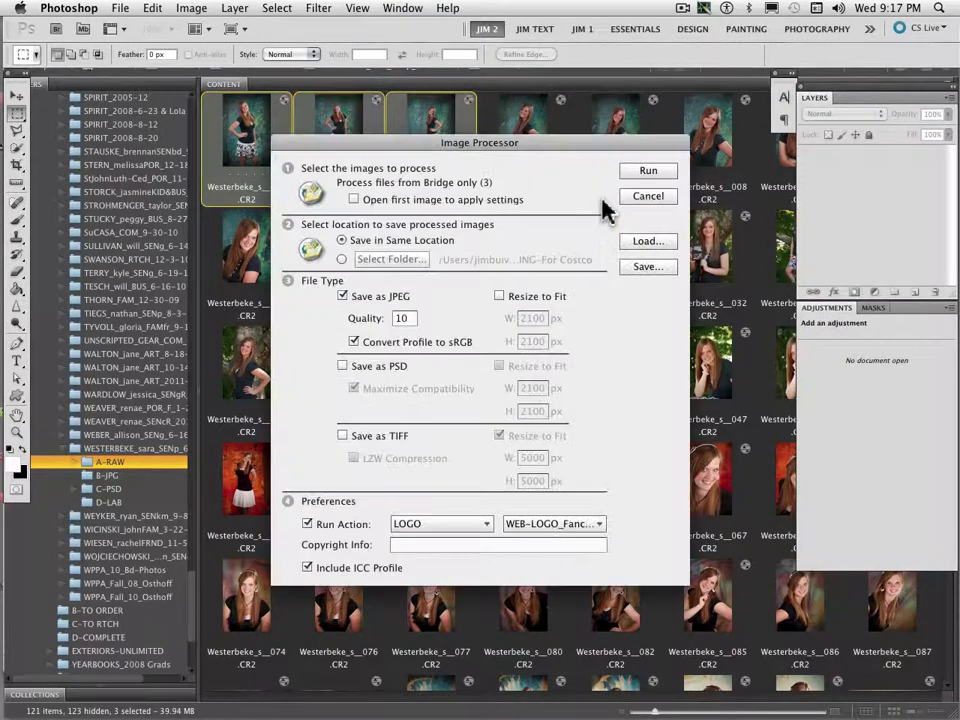
drag(541, 147, 520, 39)
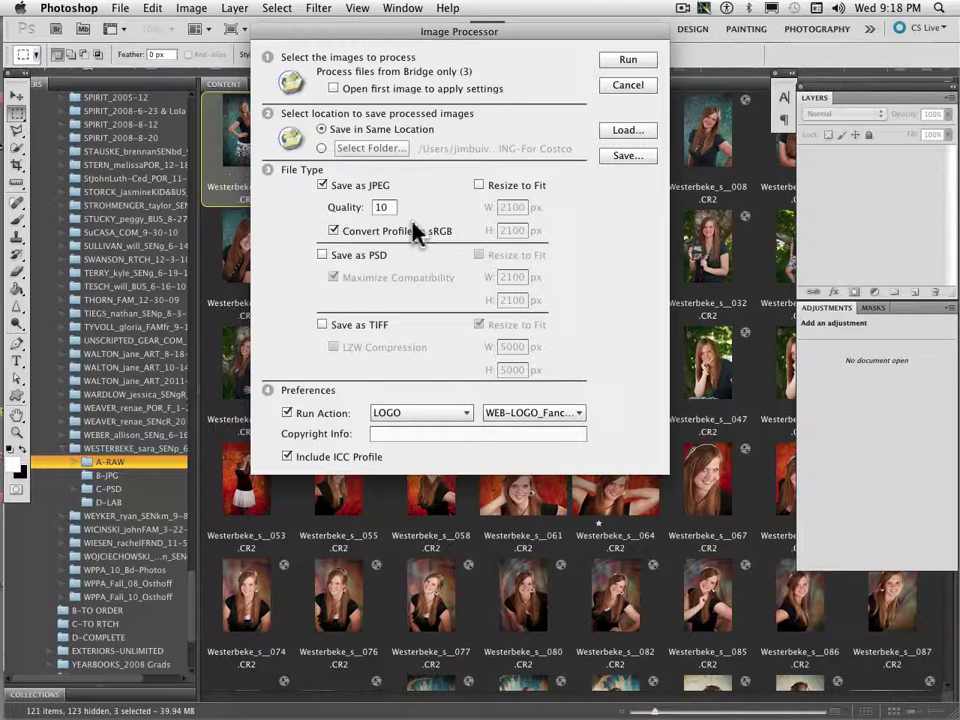
click(321, 148)
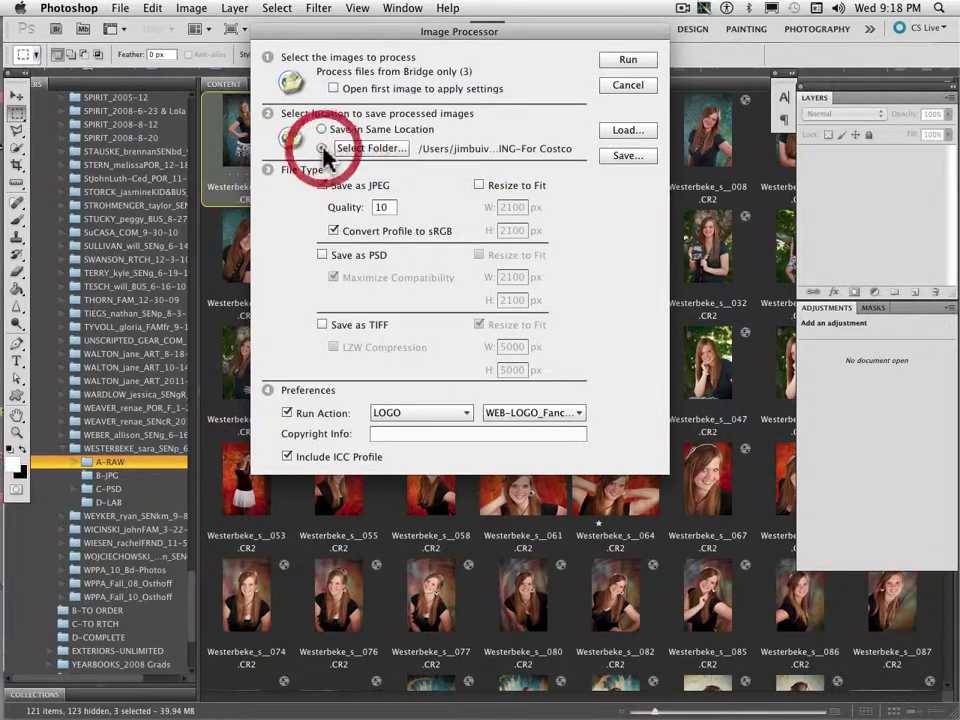
click(368, 150)
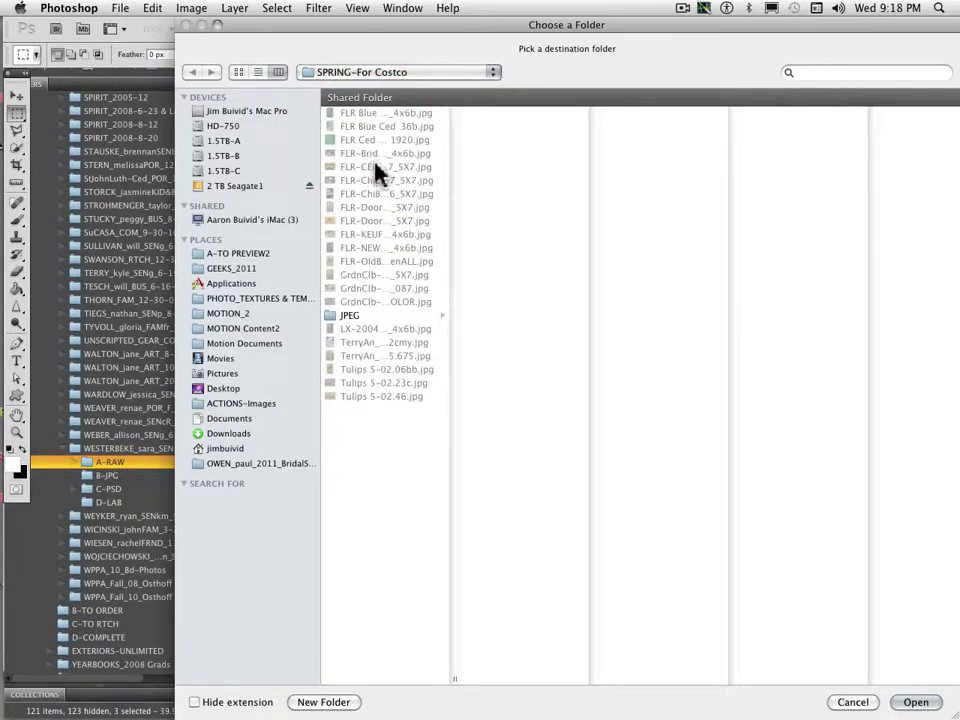
click(852, 702)
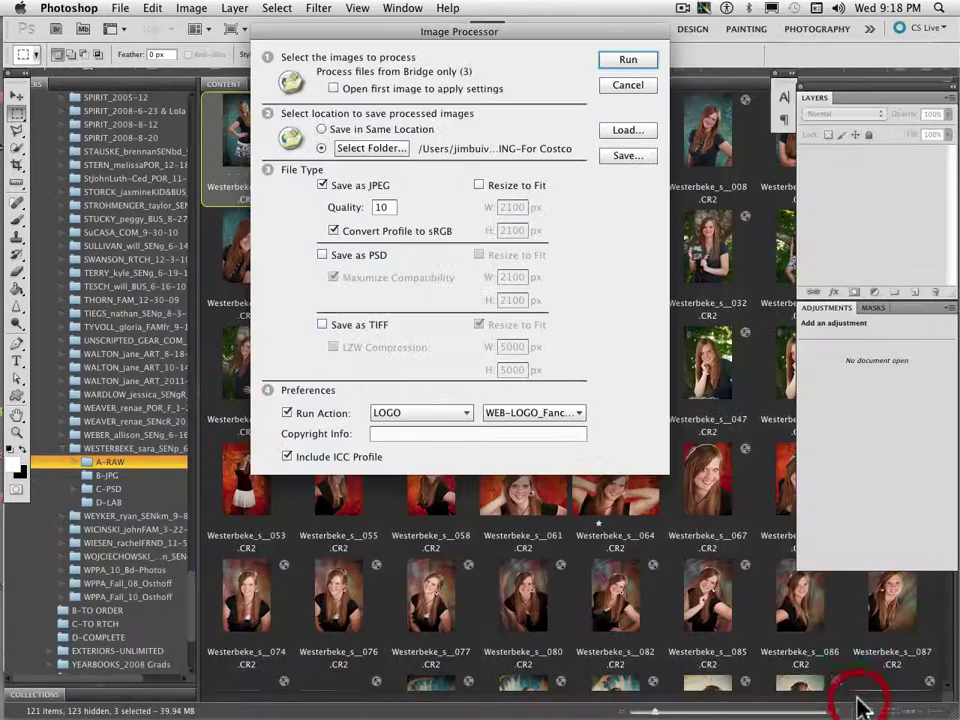
click(321, 129)
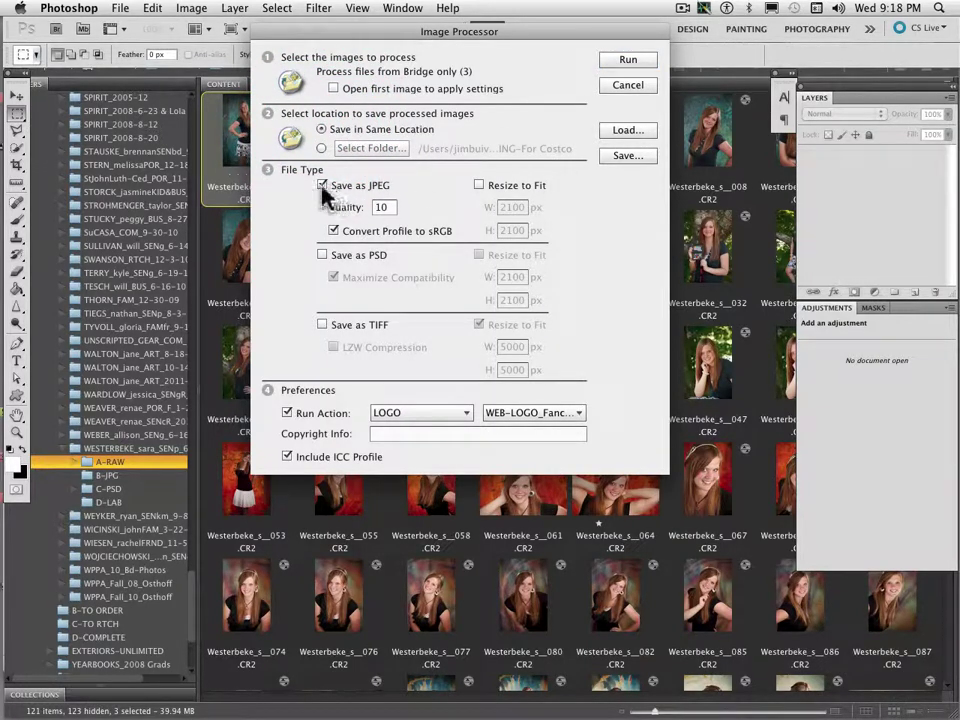
Step: Turn on Resize to Fit for the JPEG output and set its width and height to 1800 px
click(479, 186)
double_click(510, 207)
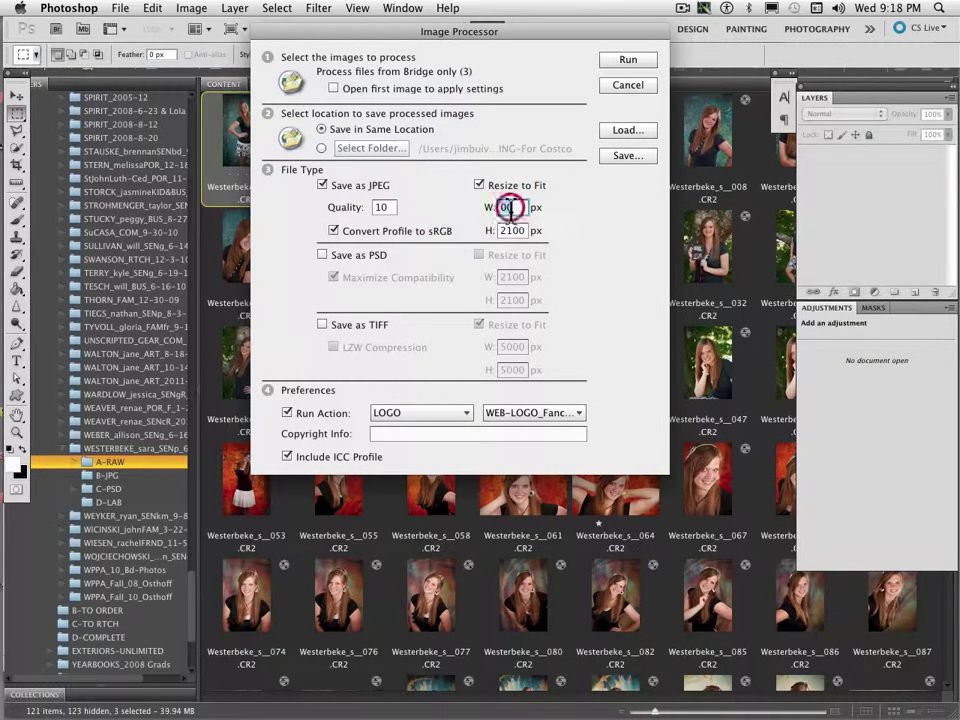
text(1800)
key(Tab)
text(1)
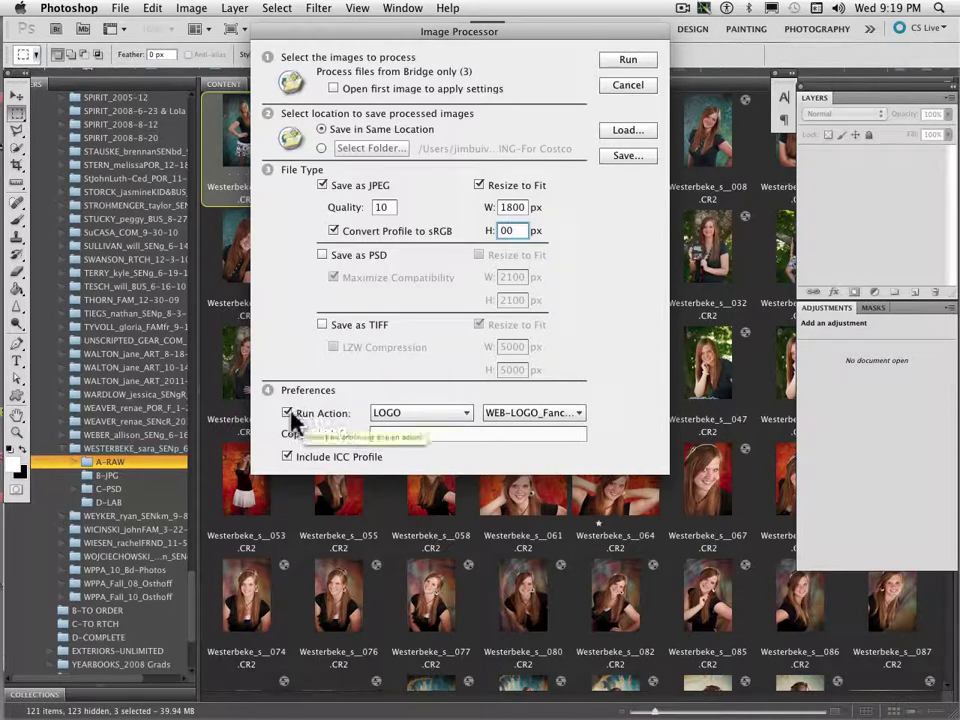
click(452, 420)
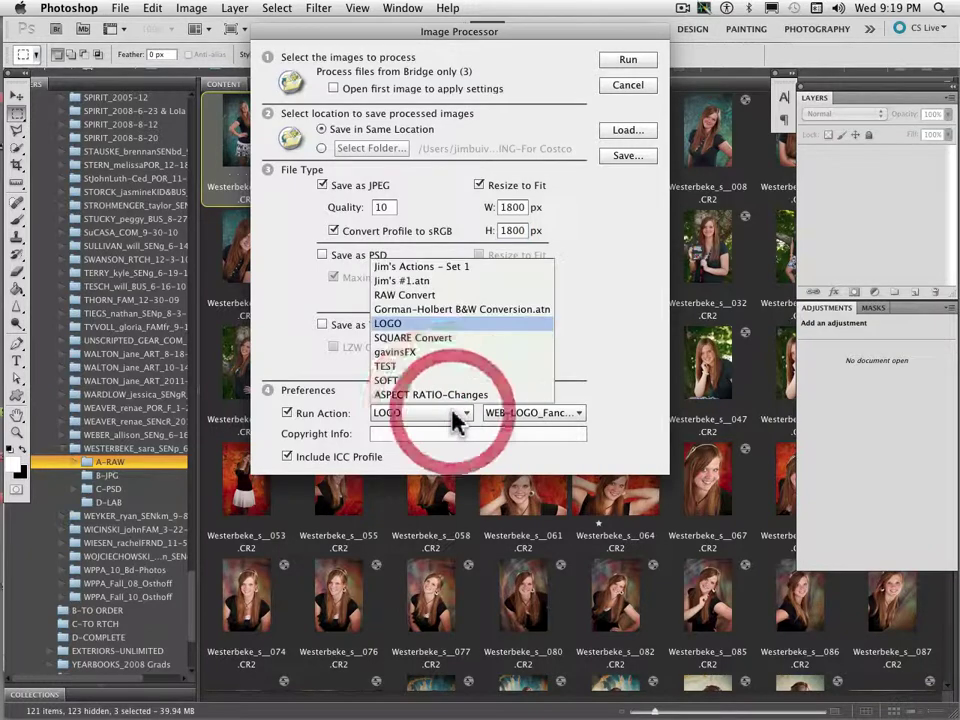
click(424, 268)
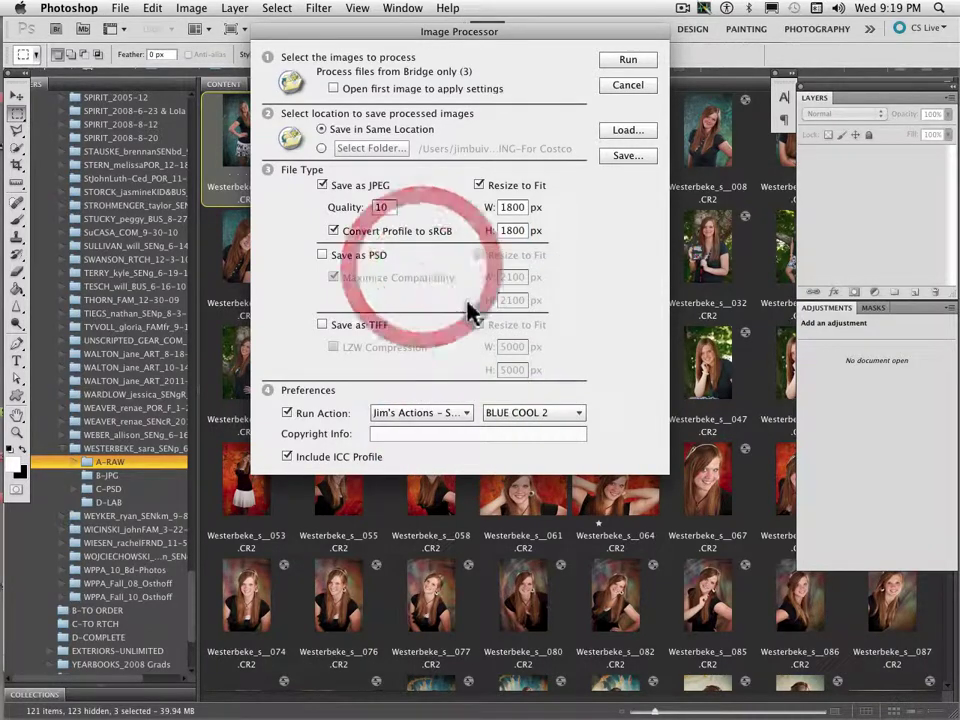
click(577, 413)
drag(641, 145, 612, 88)
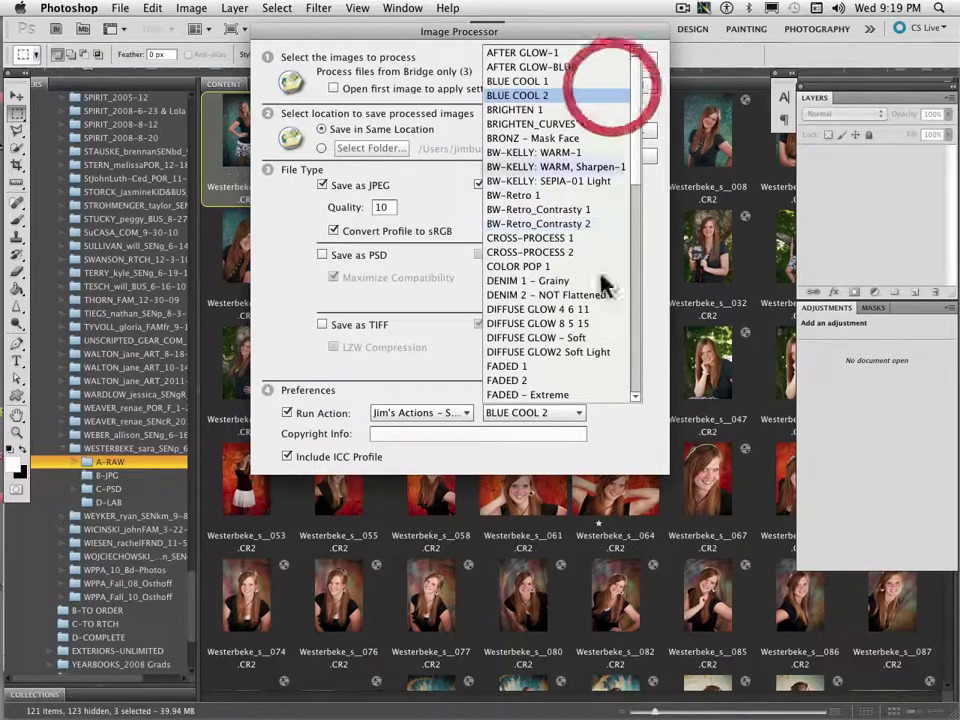
Step: Turn off Run Action and run the Image Processor on the three selected raw photos
click(289, 414)
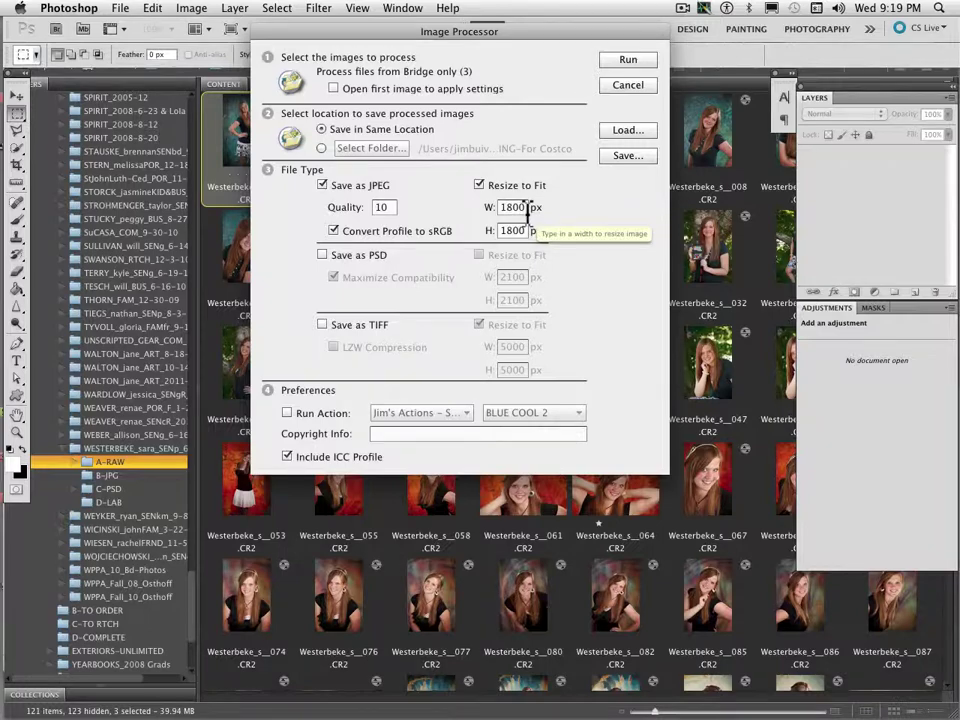
click(625, 62)
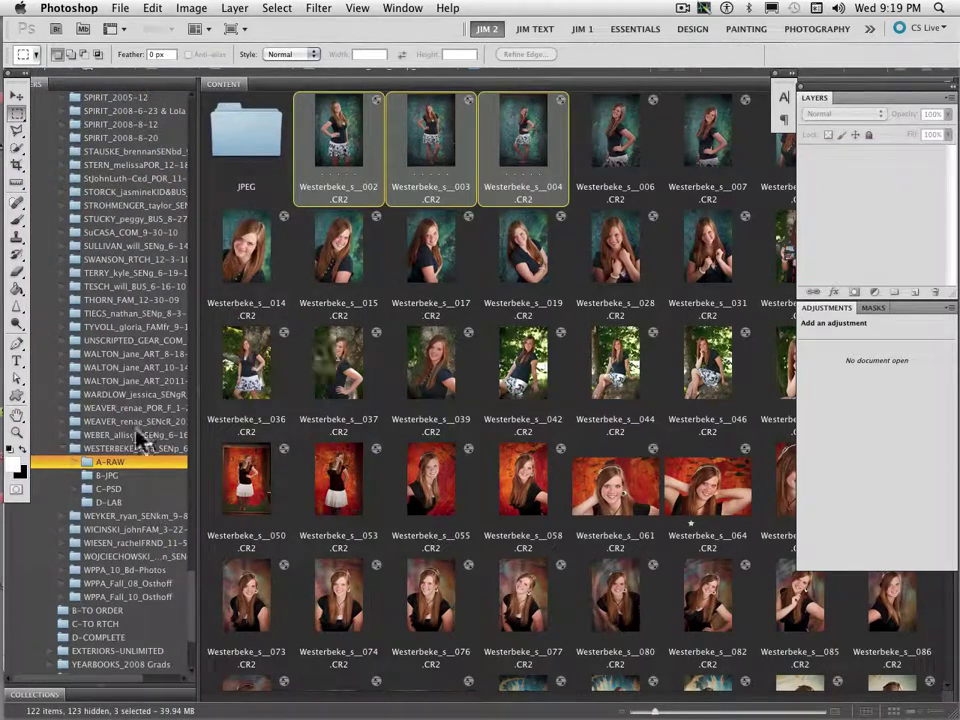
Step: Open the JPEG subfolder inside A-RAW, examine the processed photos at a larger thumbnail size, and return to the A-RAW folder
click(85, 482)
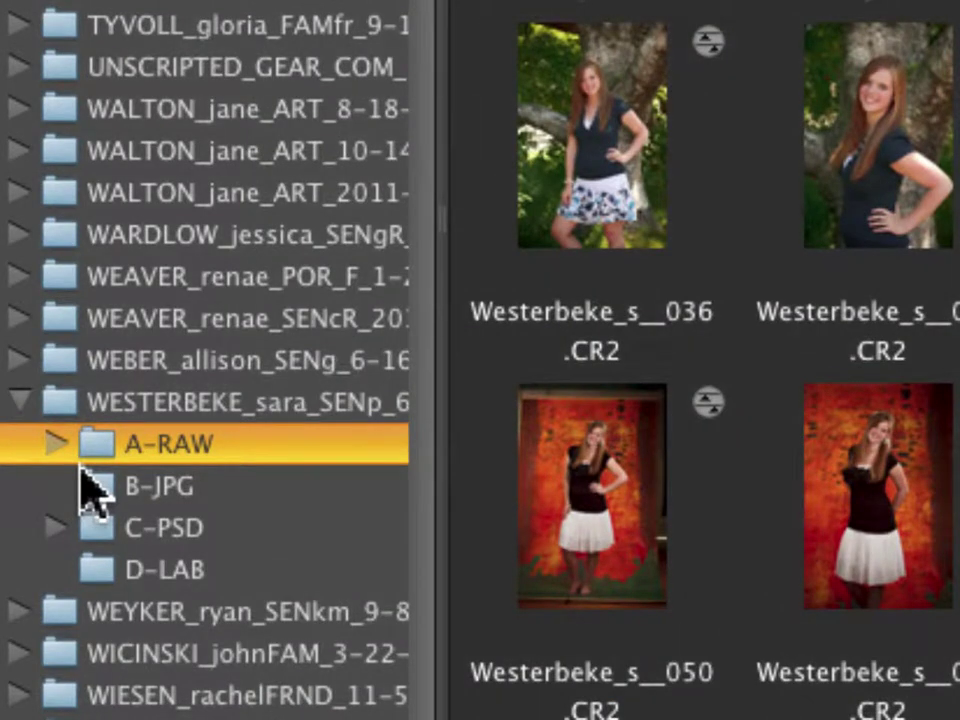
click(57, 444)
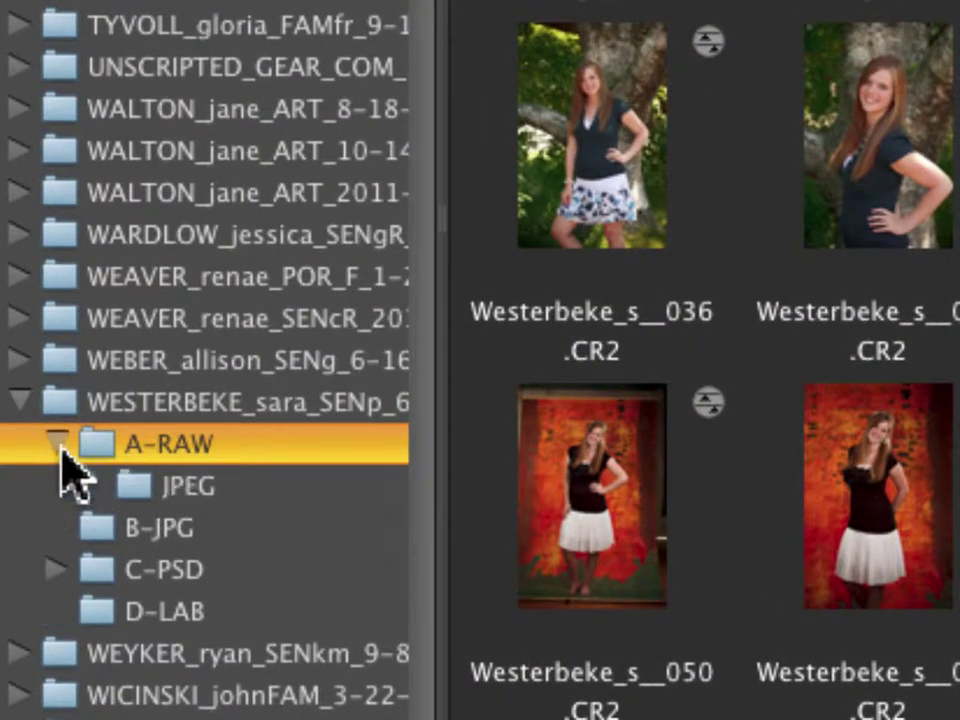
click(135, 488)
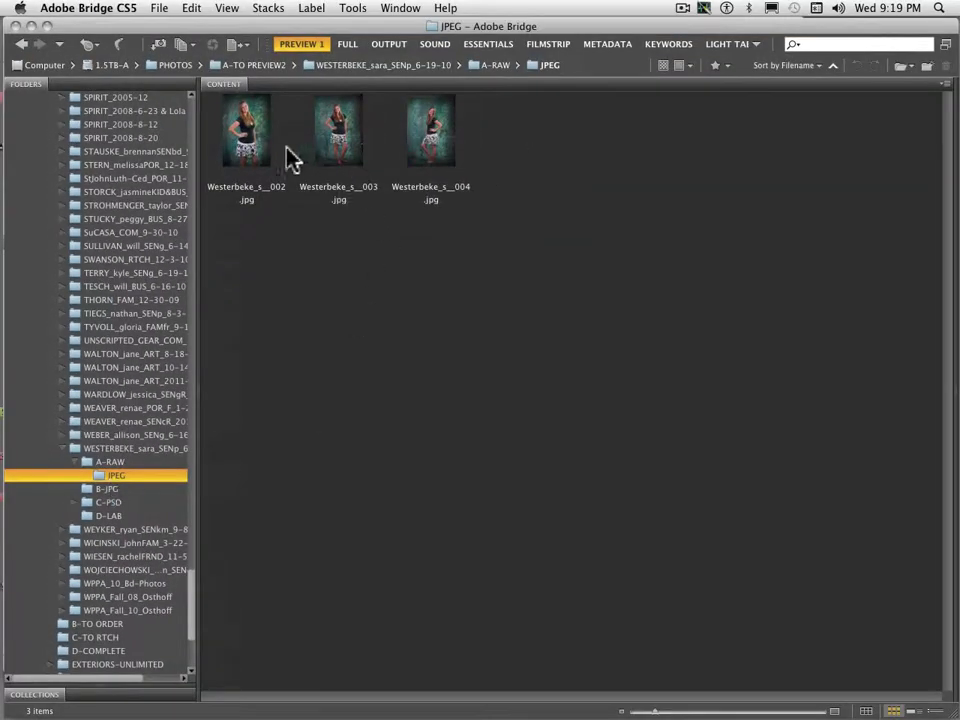
click(287, 160)
drag(655, 712, 726, 712)
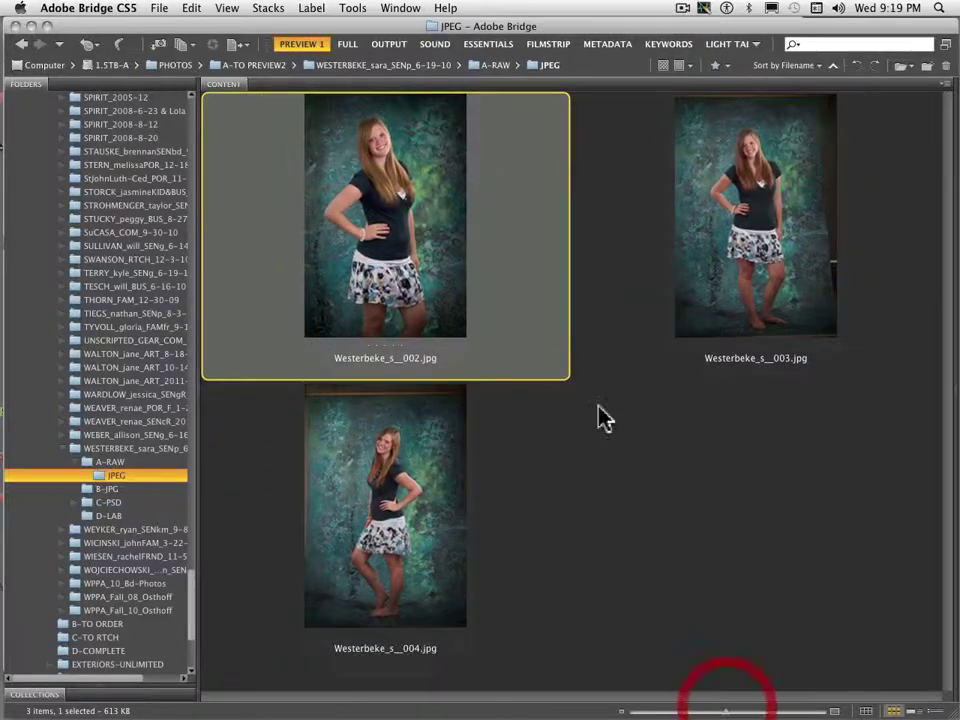
click(300, 200)
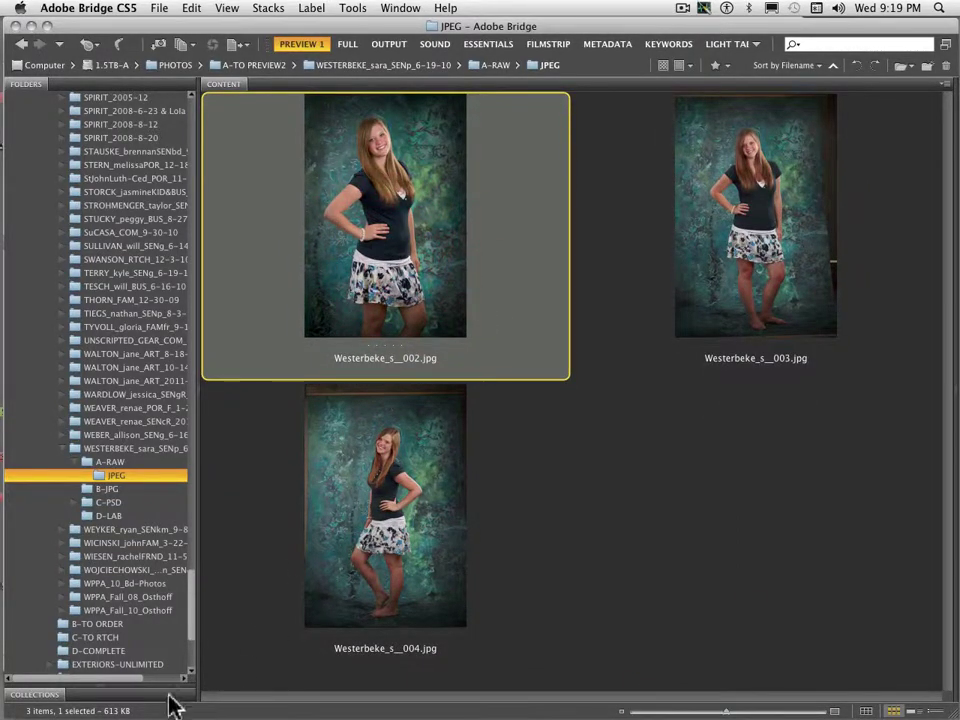
click(94, 466)
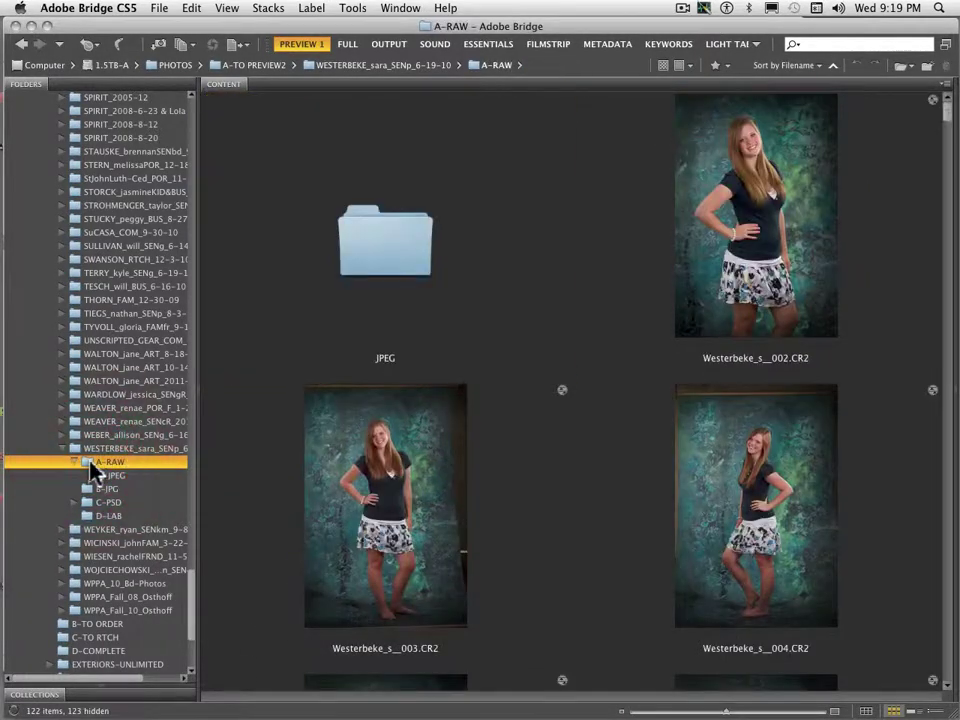
click(700, 303)
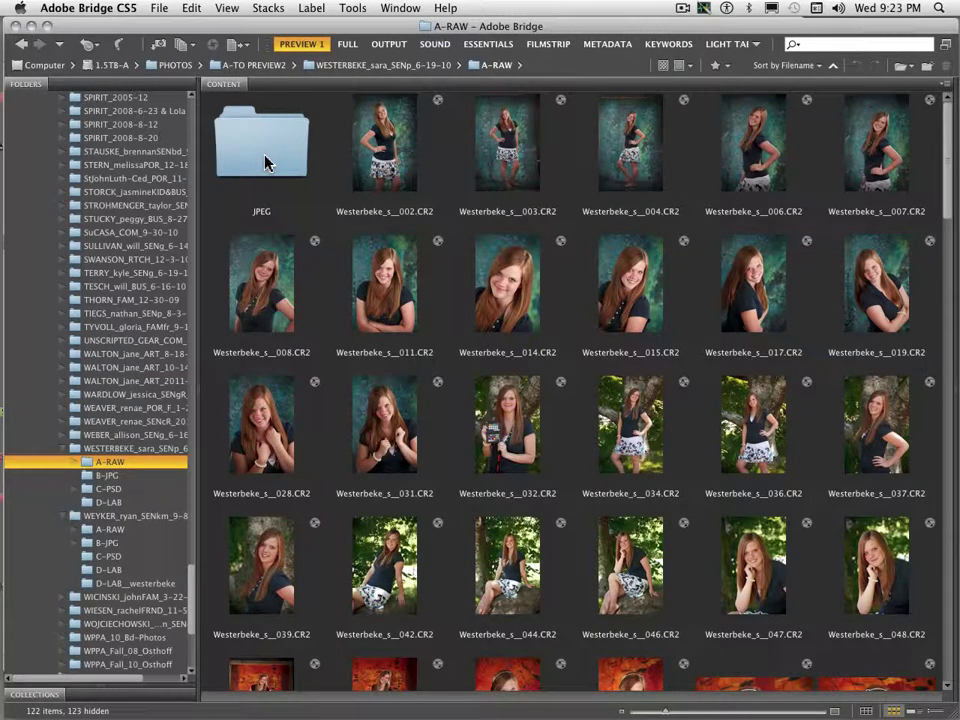
Step: Move all the JPEG photos from A-RAW's JPEG subfolder into the B-JPG folder and delete the emptied subfolder
click(76, 462)
click(100, 477)
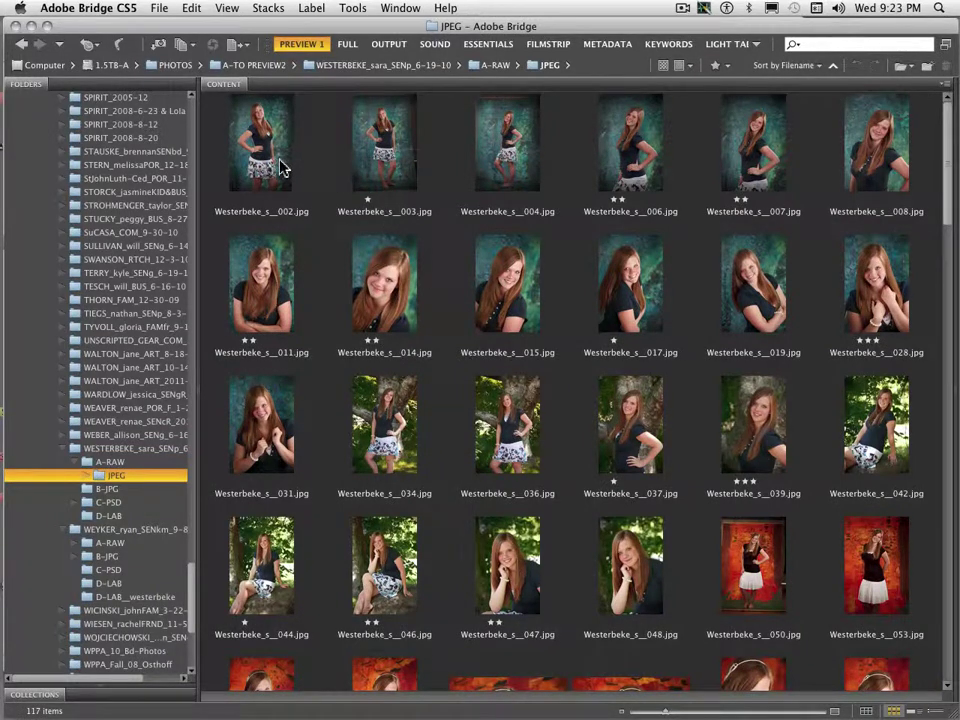
click(282, 167)
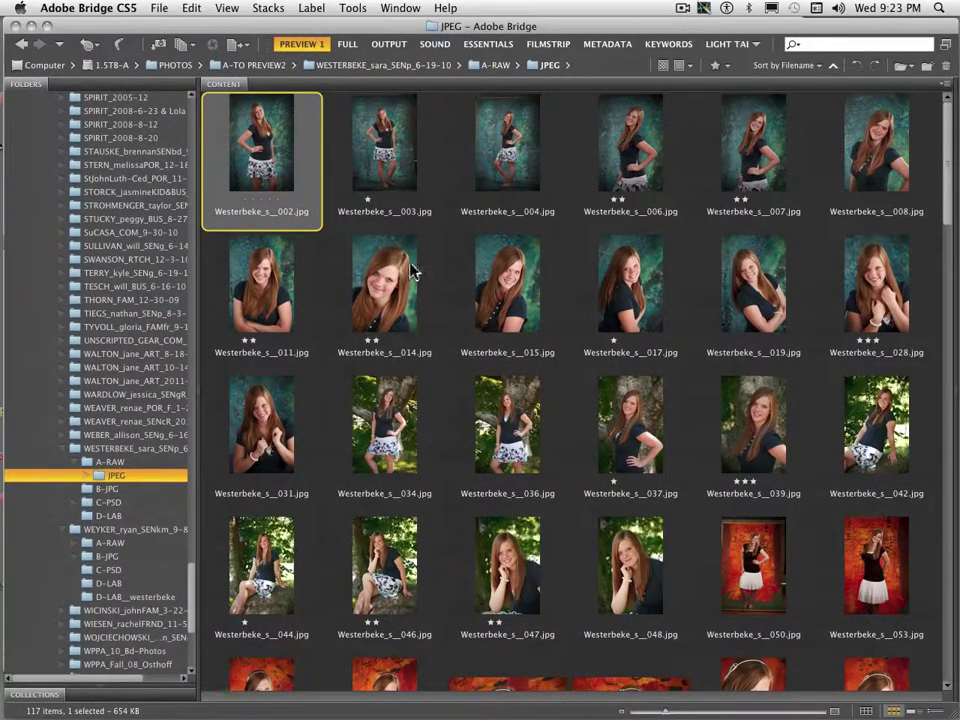
click(407, 180)
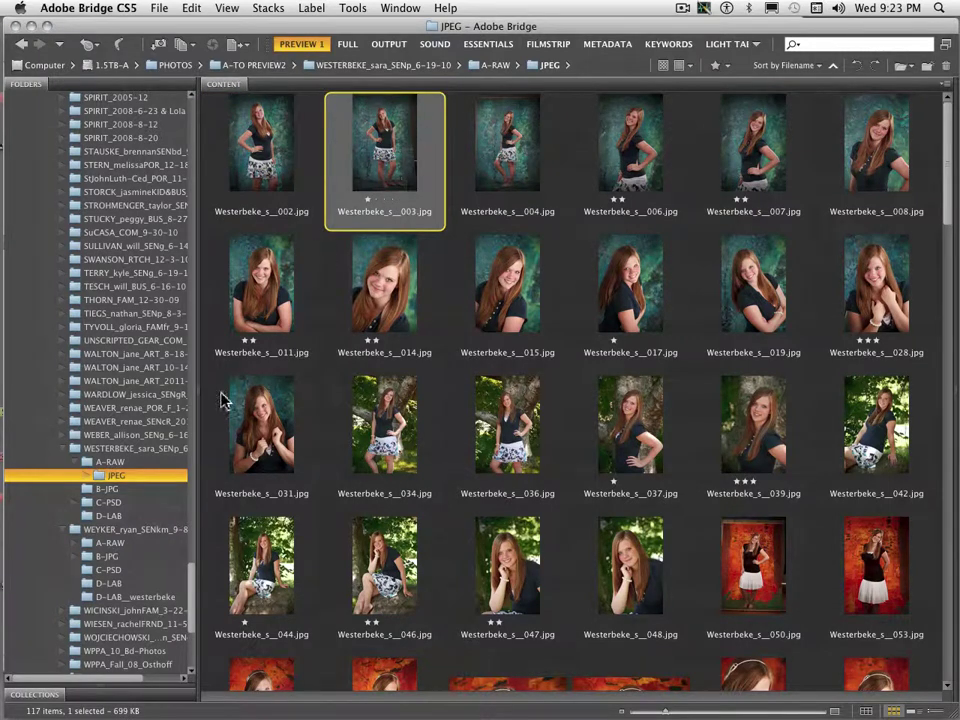
click(236, 430)
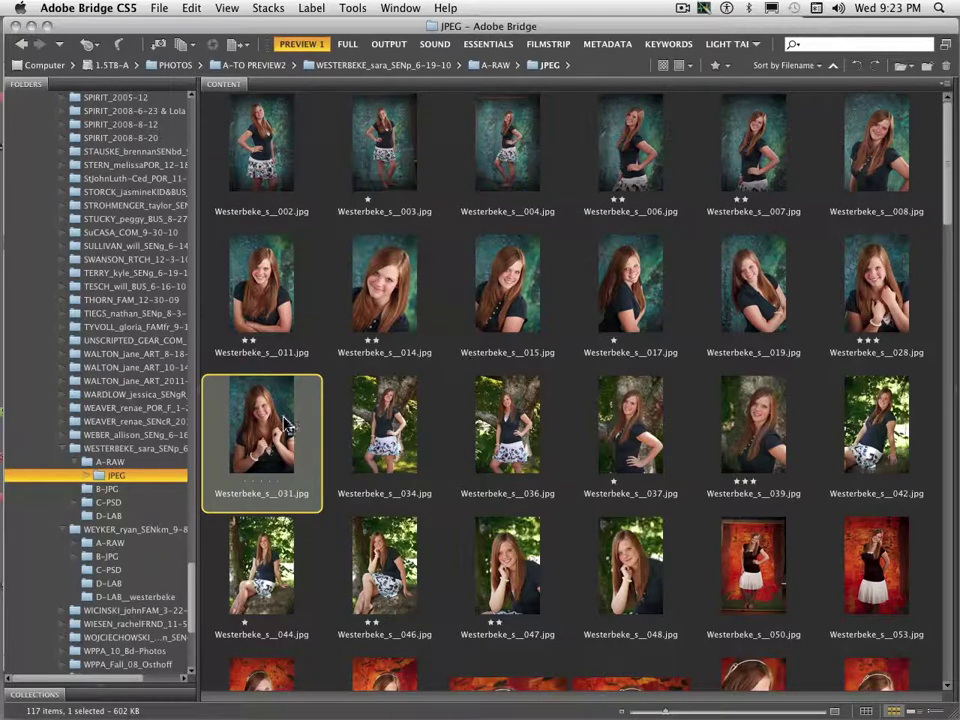
key(super+a)
drag(281, 424, 124, 497)
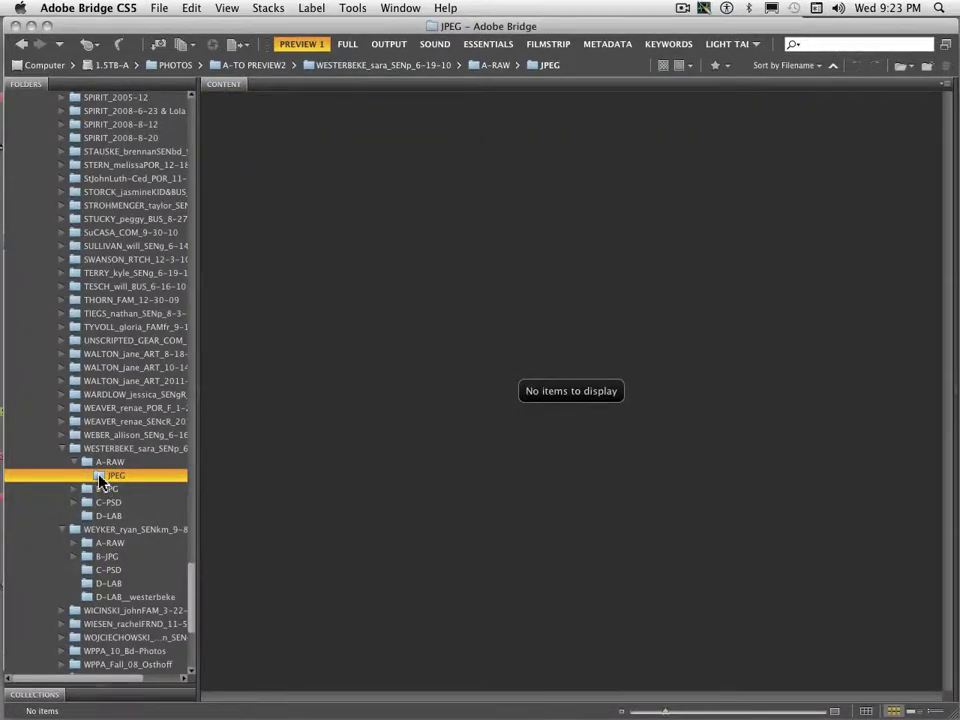
key(super+BackSpace)
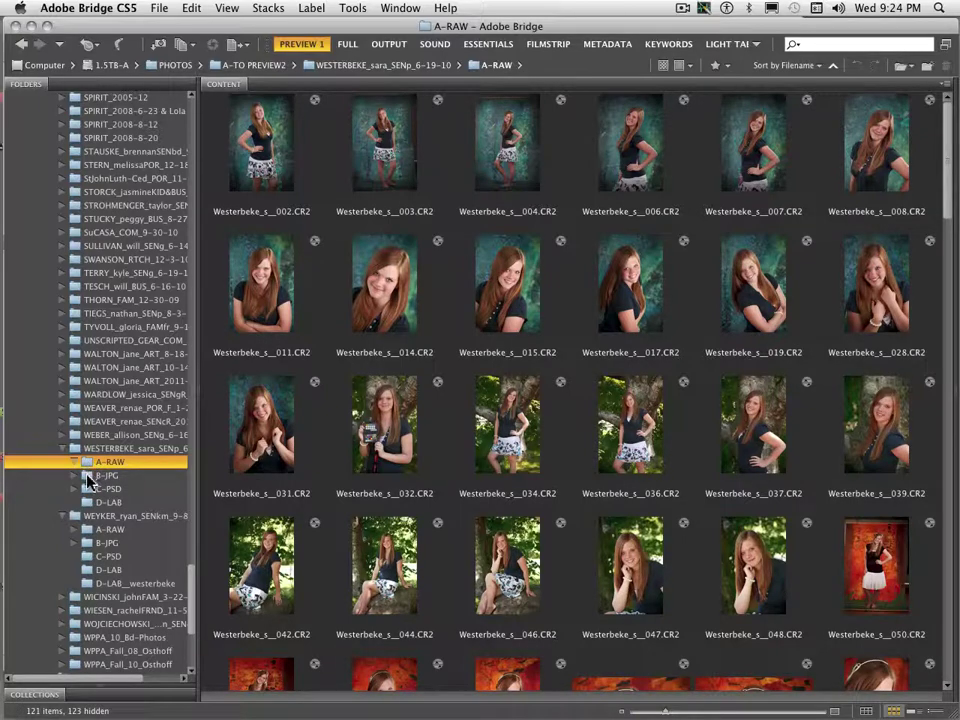
Step: Open the B-JPG folder and set the transition in its Slideshow Options to Move In
click(91, 477)
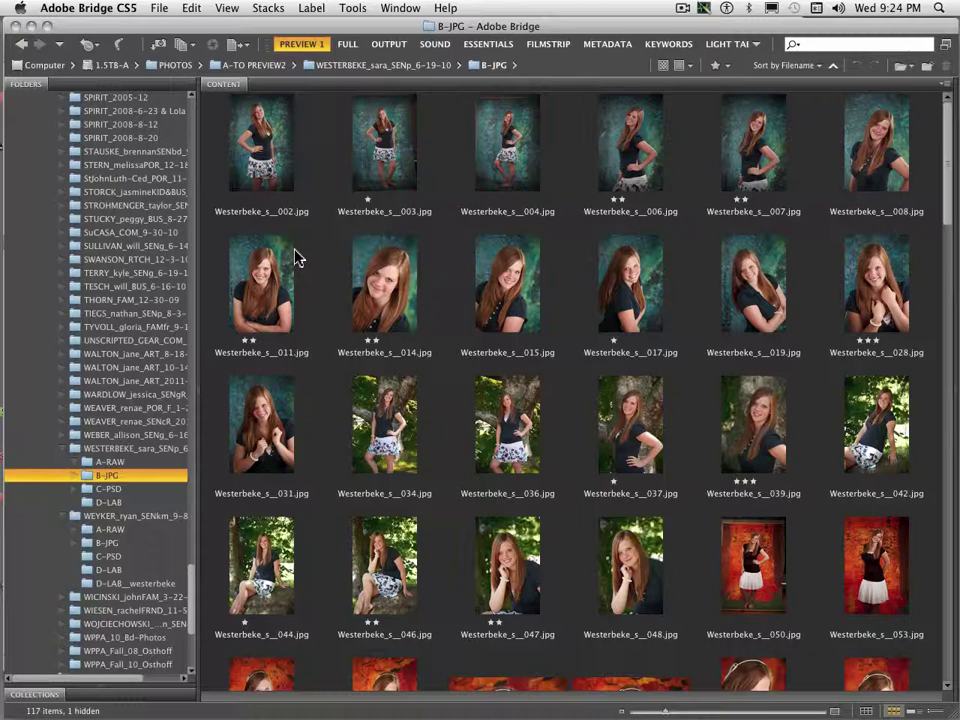
click(233, 10)
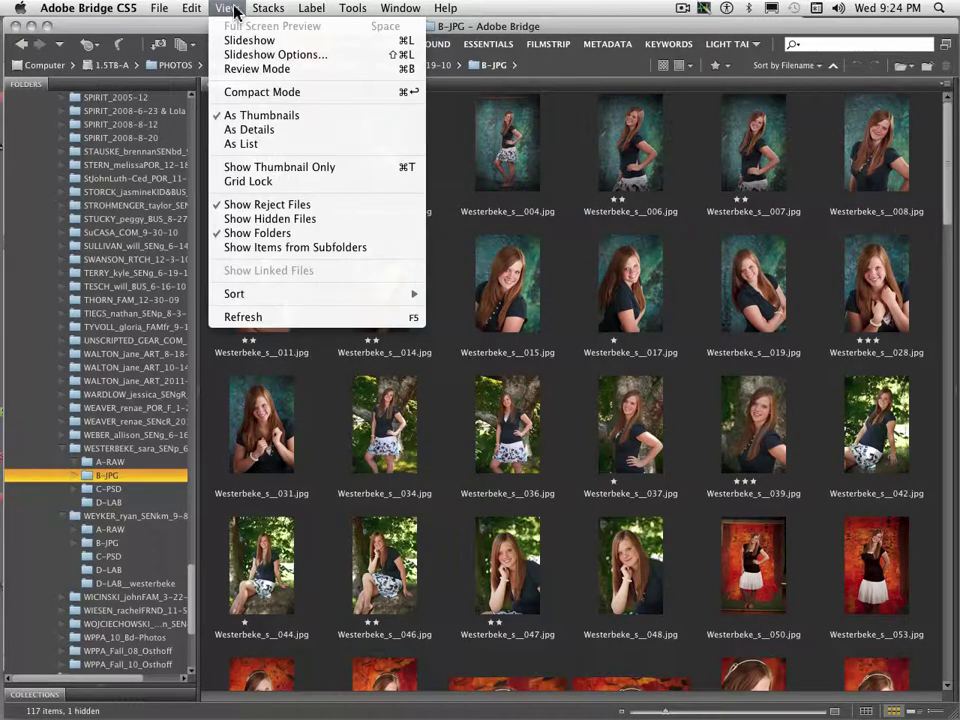
click(245, 55)
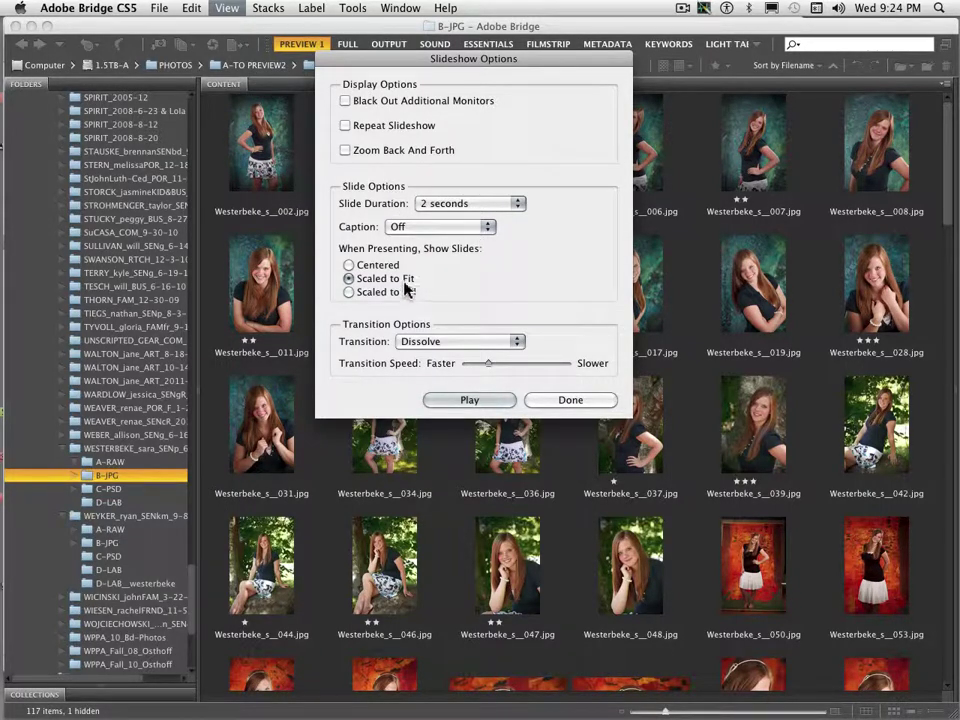
click(506, 341)
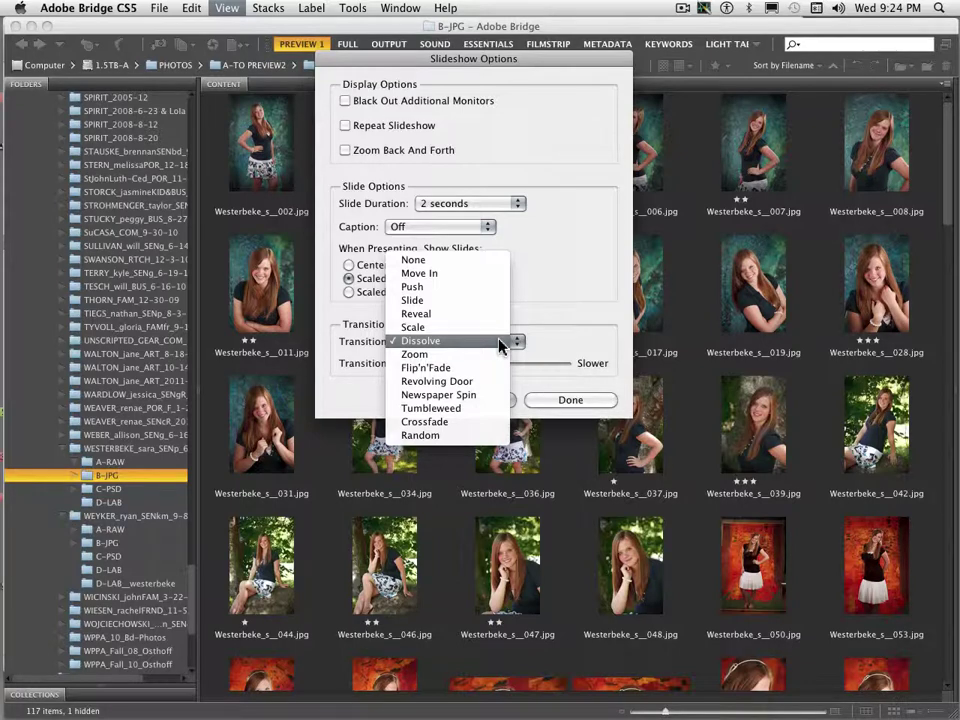
click(452, 274)
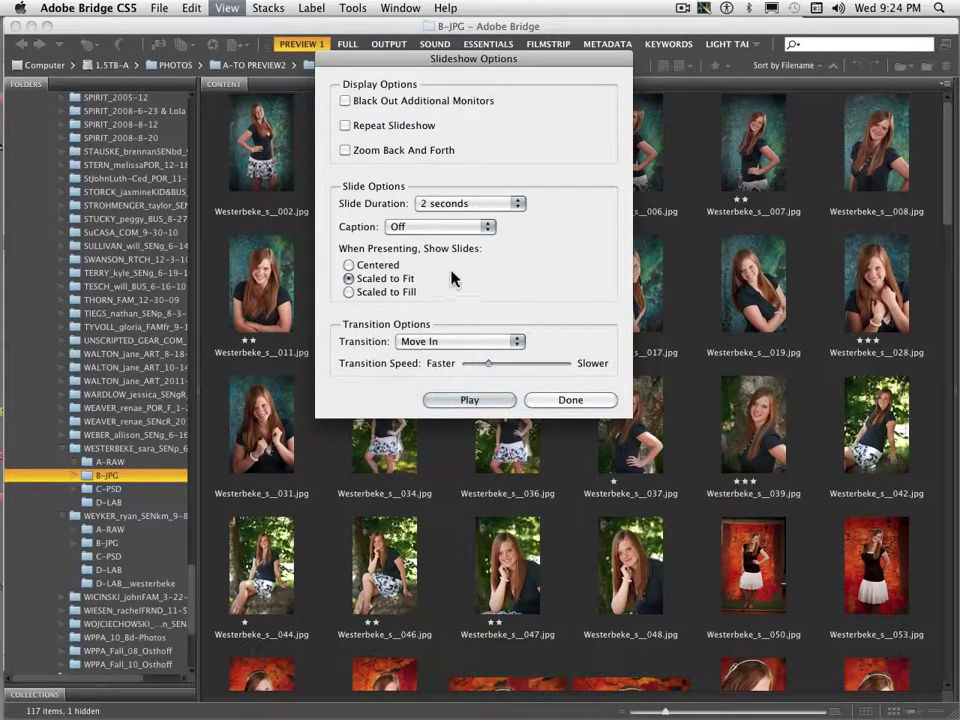
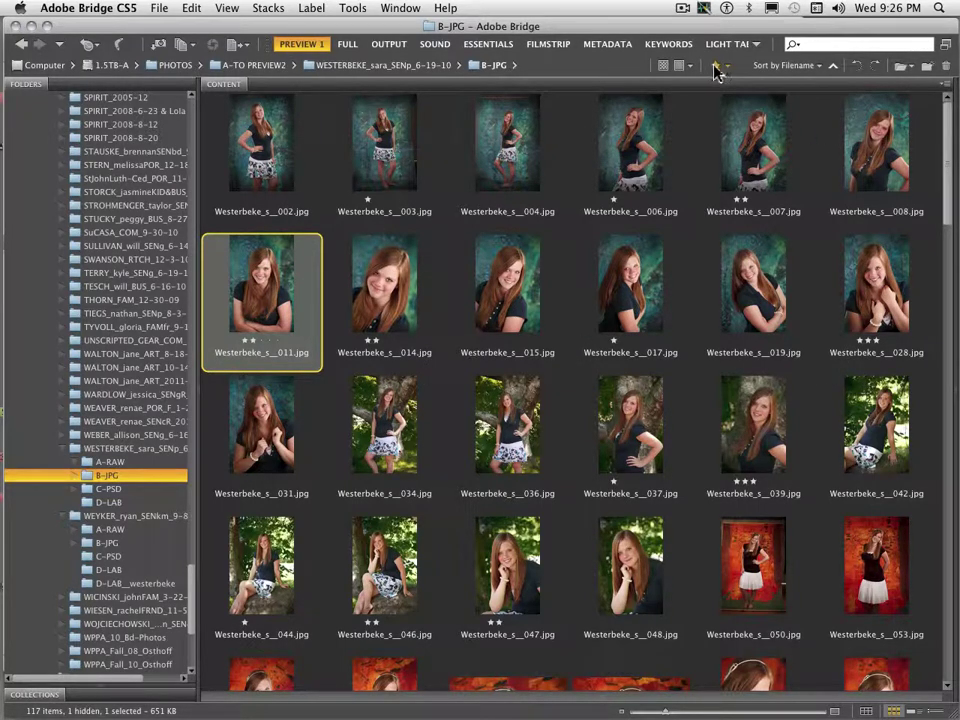
Step: Filter the B-JPG photos by 1 or more, 2 or more and finally 3 or more stars, and enlarge the thumbnails
click(713, 66)
click(766, 146)
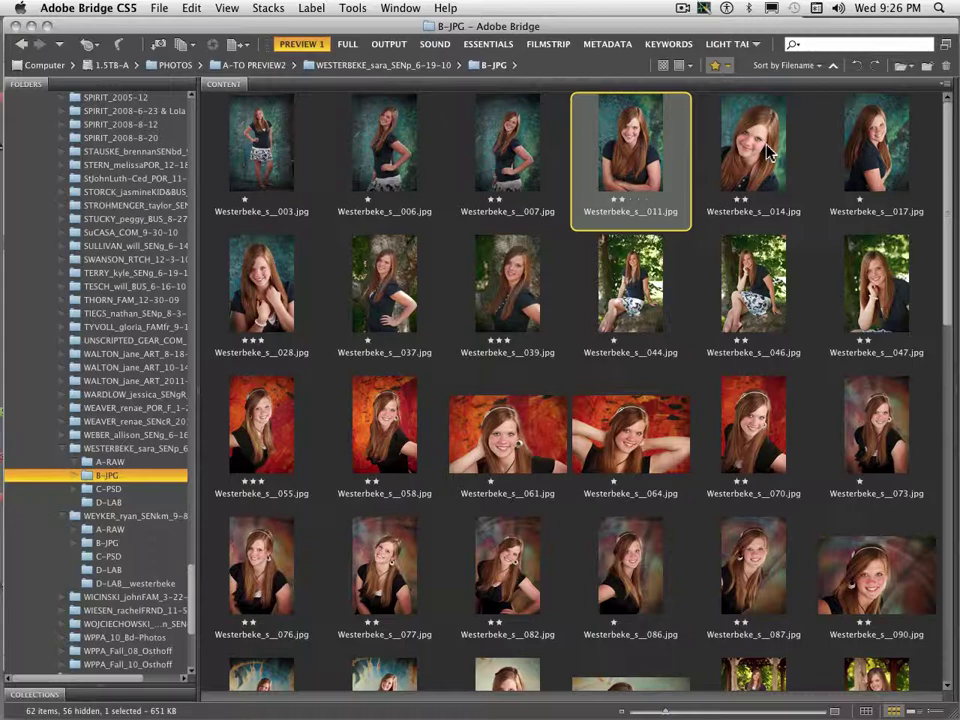
click(719, 67)
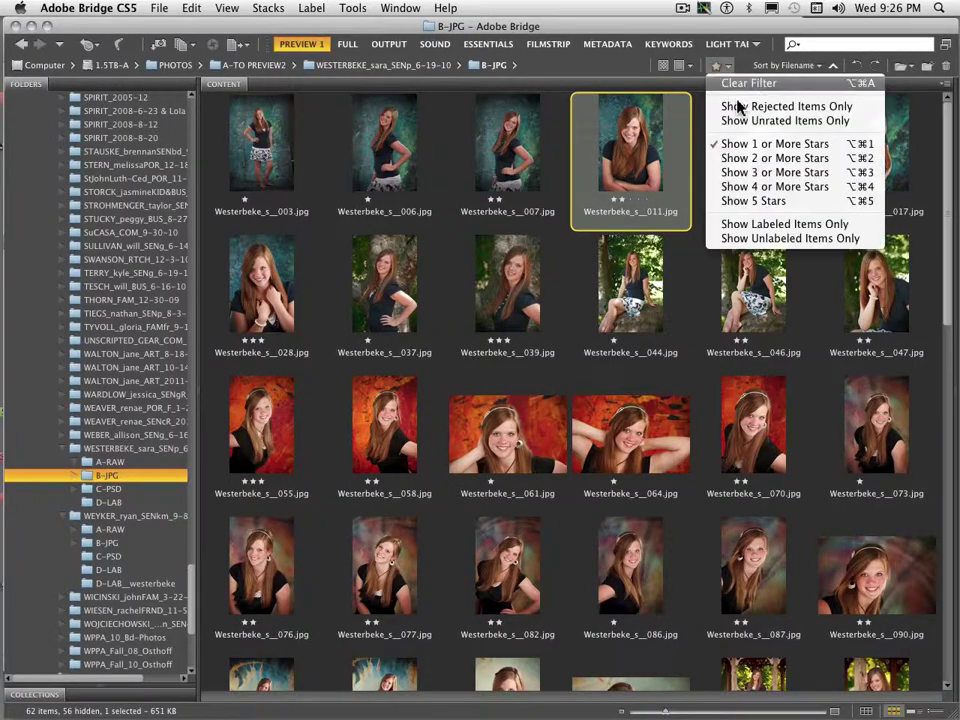
click(758, 158)
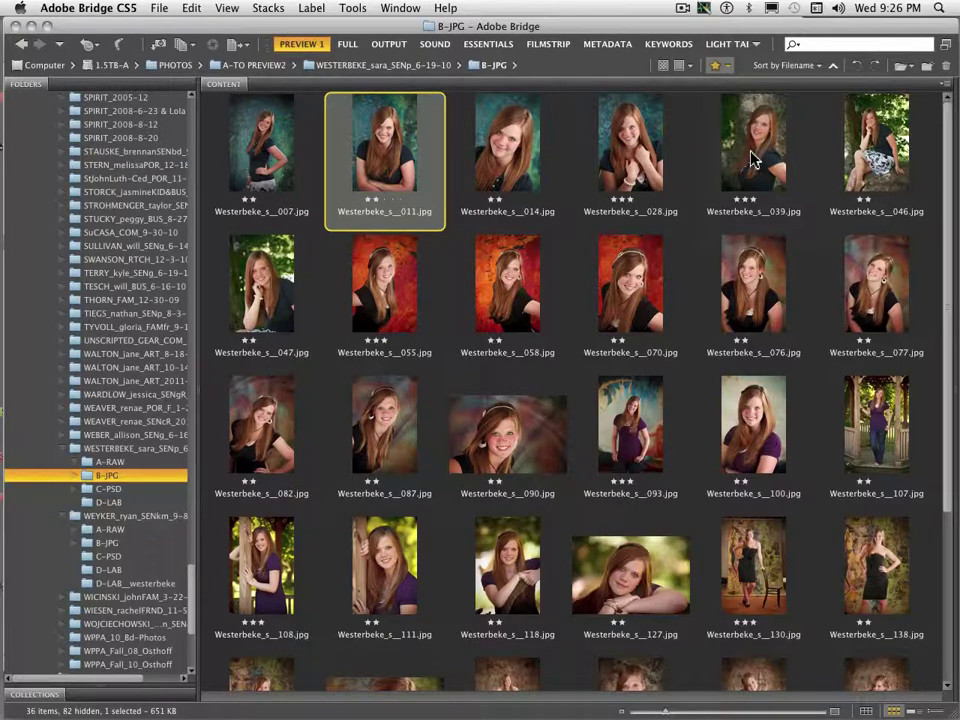
click(716, 66)
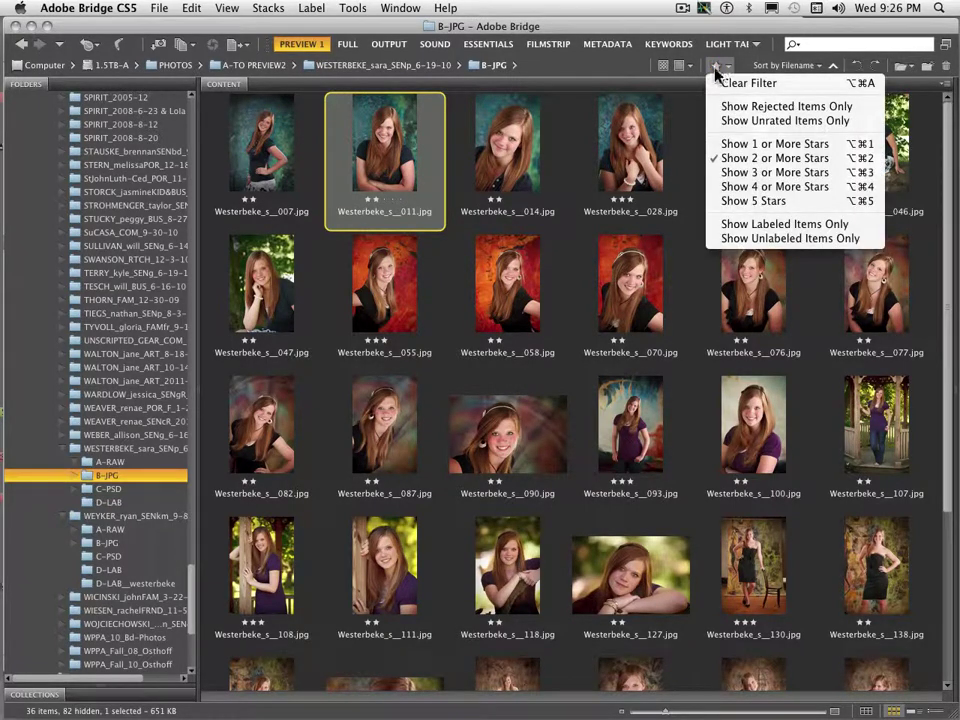
click(733, 172)
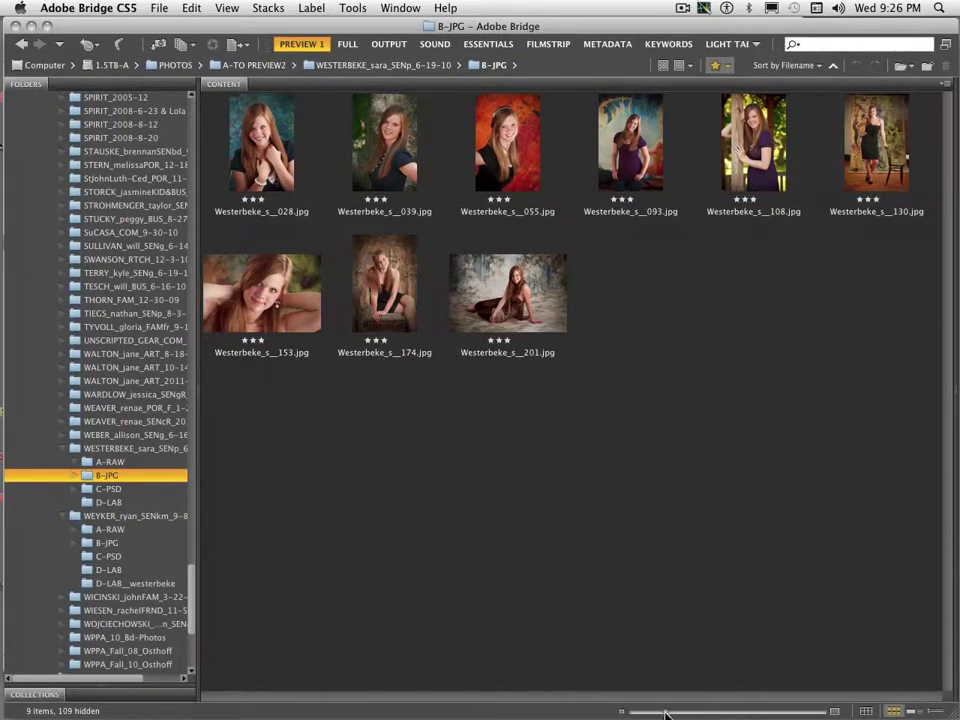
drag(666, 714, 689, 713)
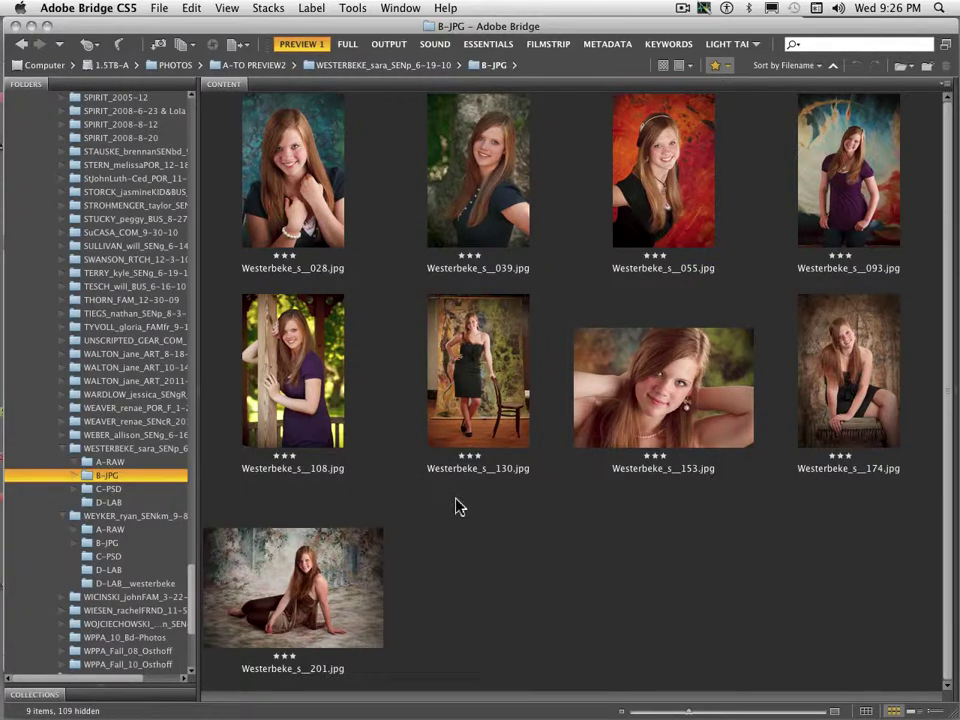
Step: Start Image Processor for raw photo 028 in the A-RAW folder and set it to save as PSD instead of JPEG
click(88, 464)
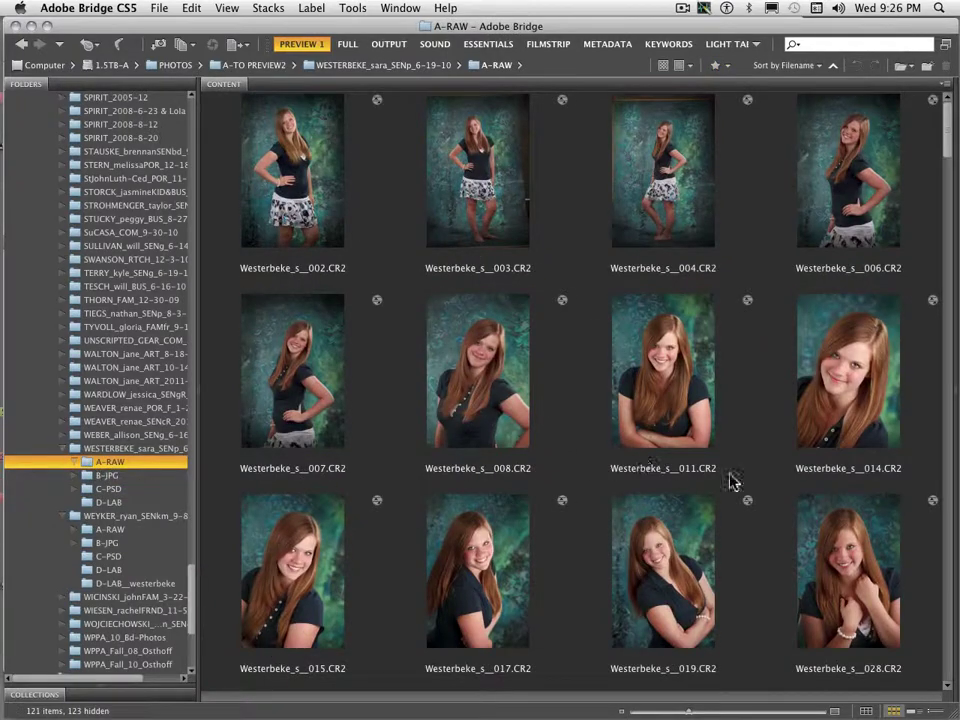
click(945, 491)
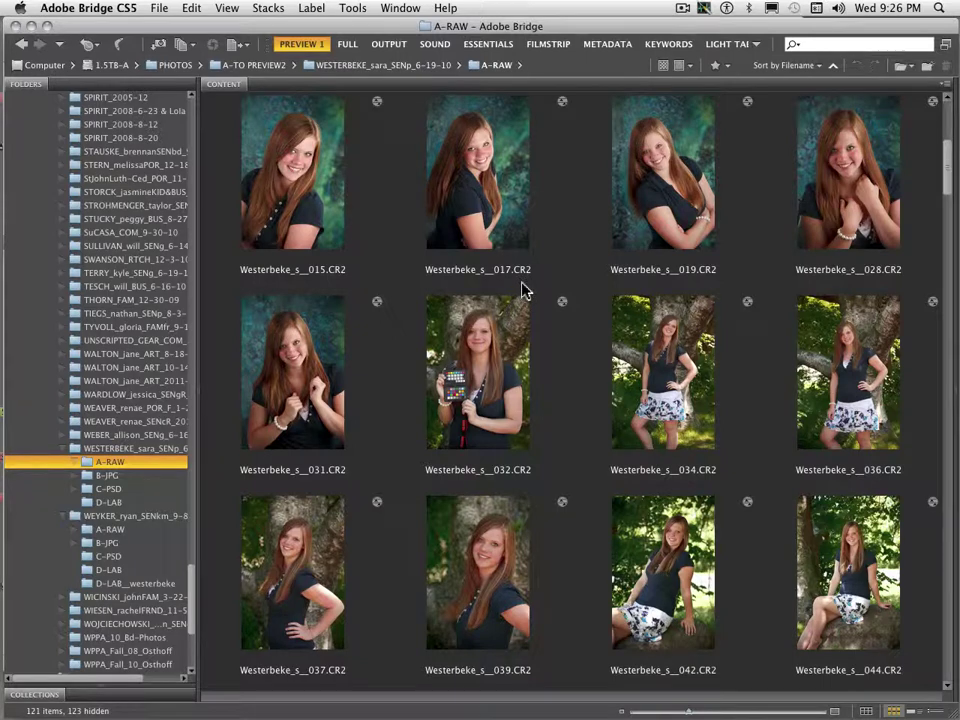
click(847, 165)
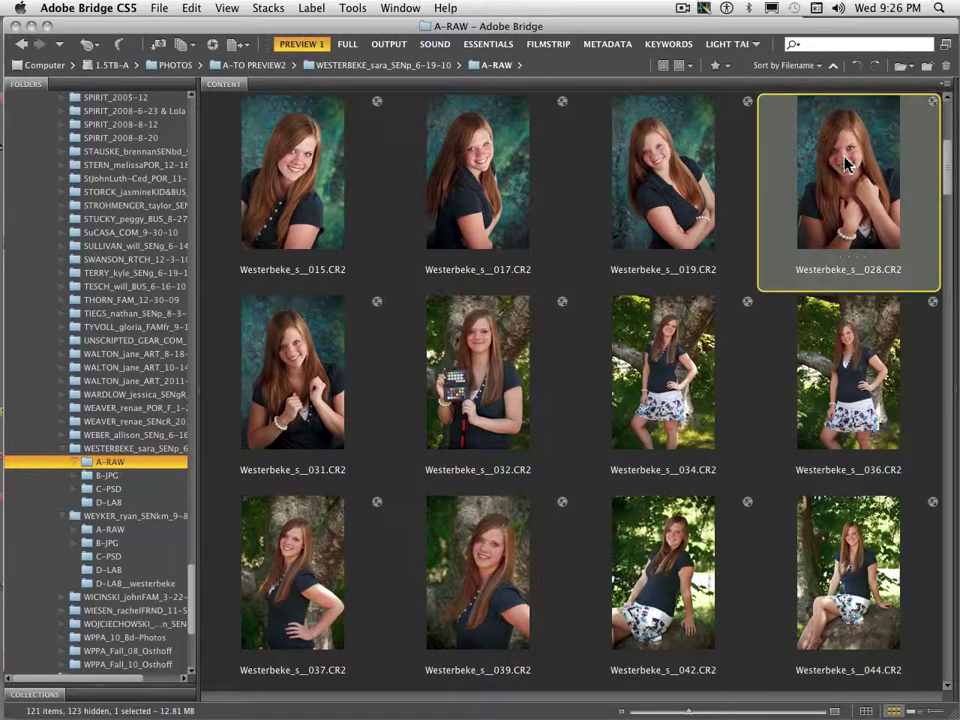
click(352, 8)
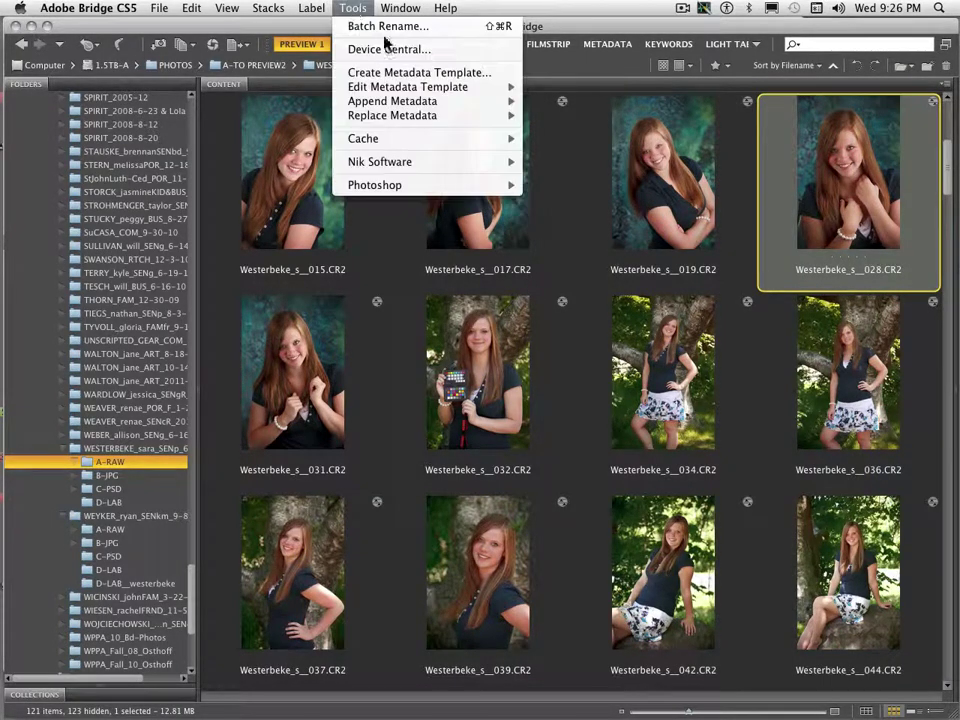
mouse_move(390, 188)
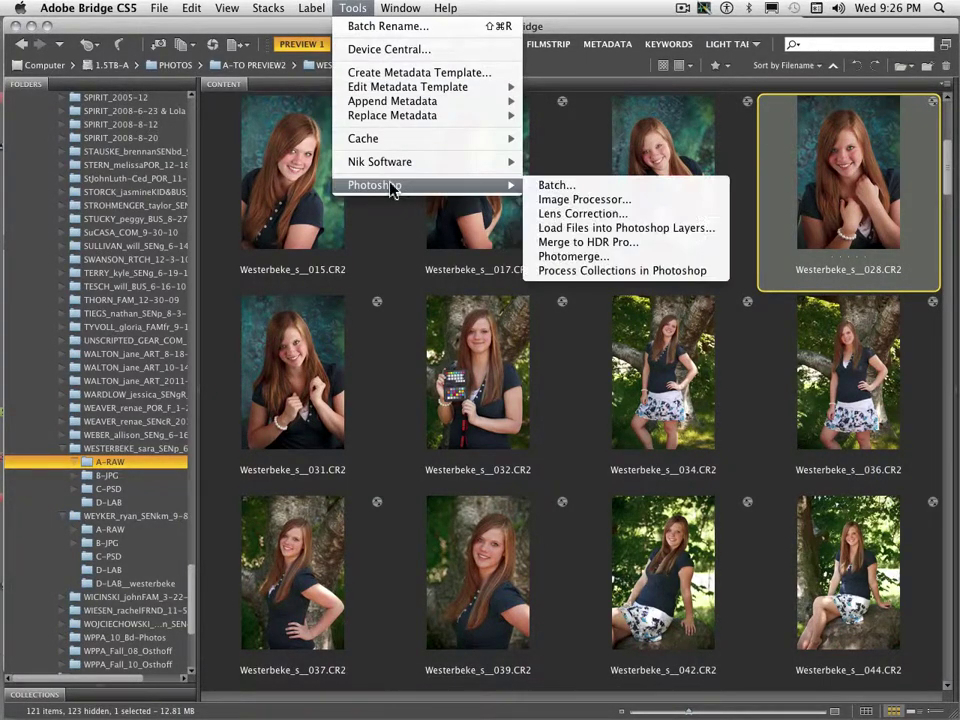
click(589, 201)
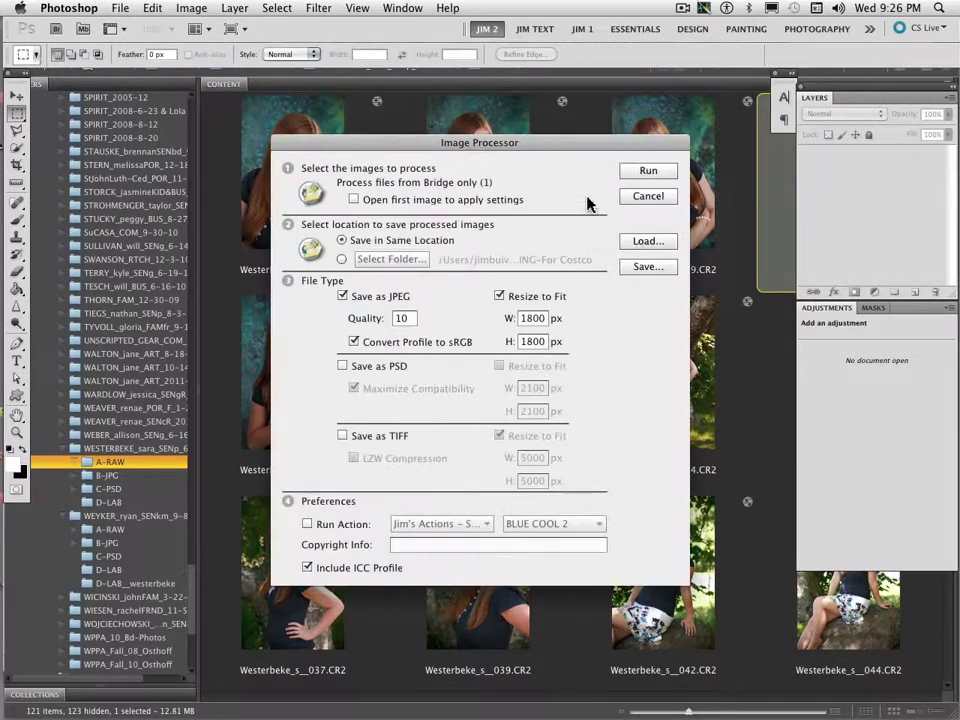
click(342, 296)
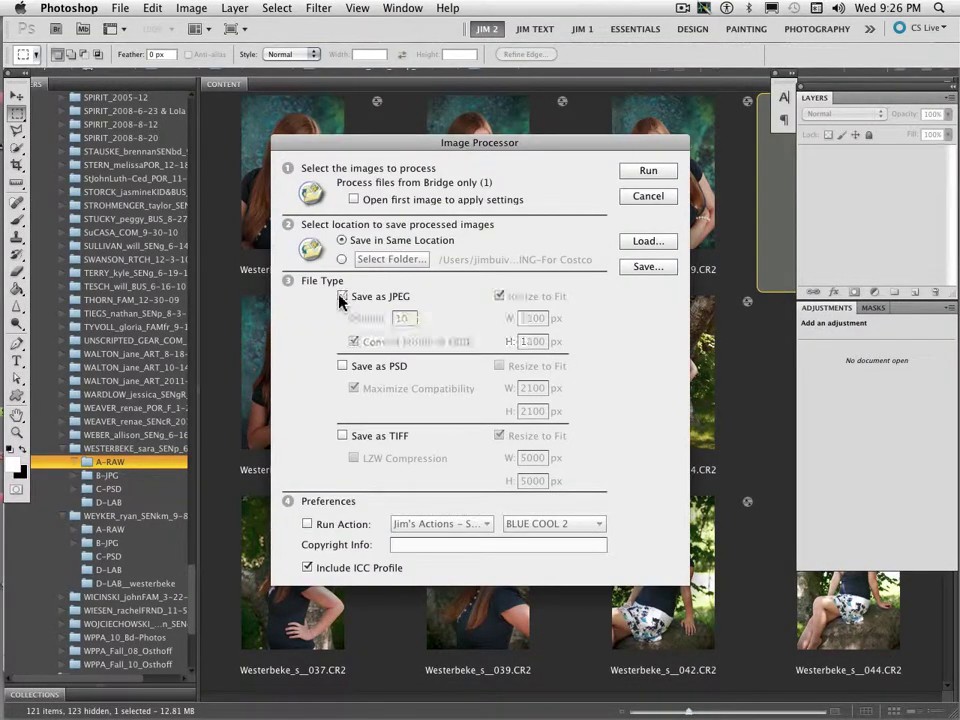
click(342, 367)
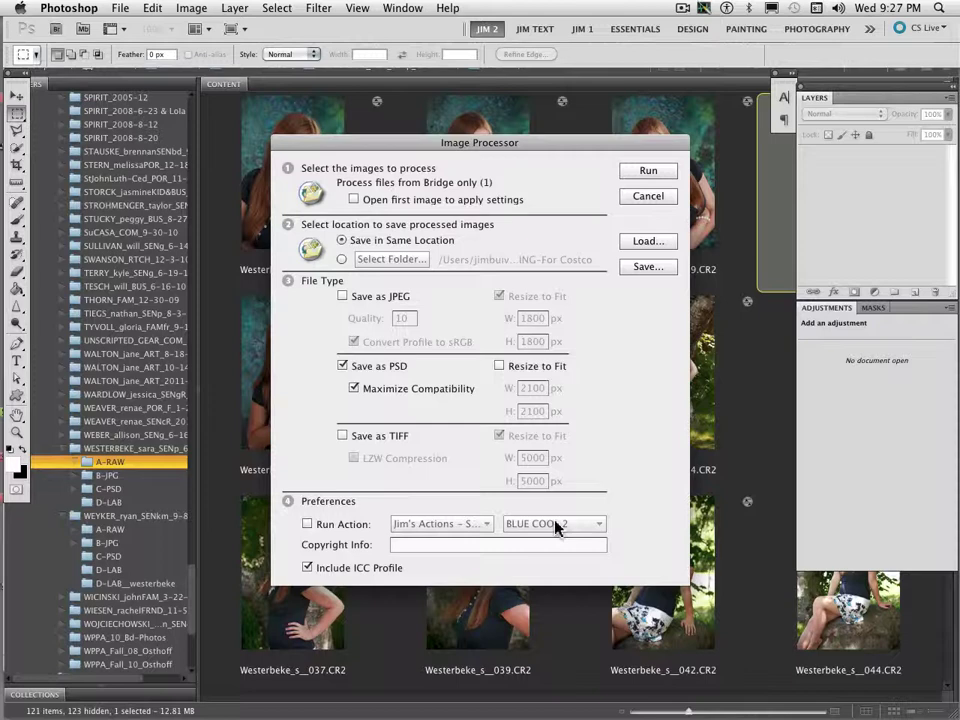
Step: Enable Run Action with NEW Rtch Layer & Levels Adj from the custom Set 1 actions, and run the Image Processor
click(308, 524)
click(480, 526)
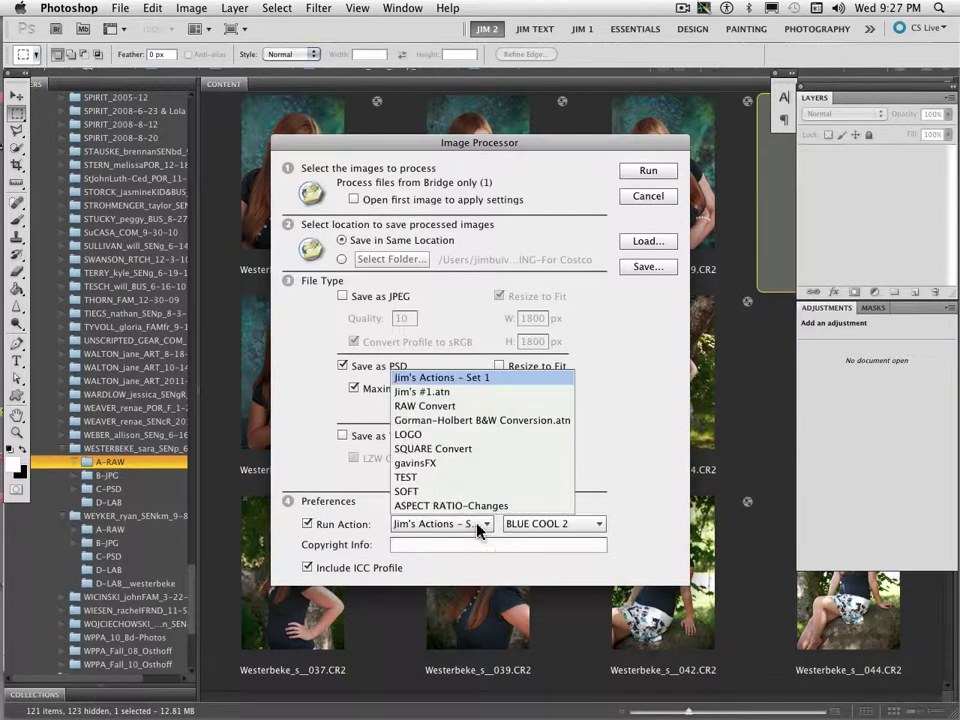
click(454, 378)
click(596, 522)
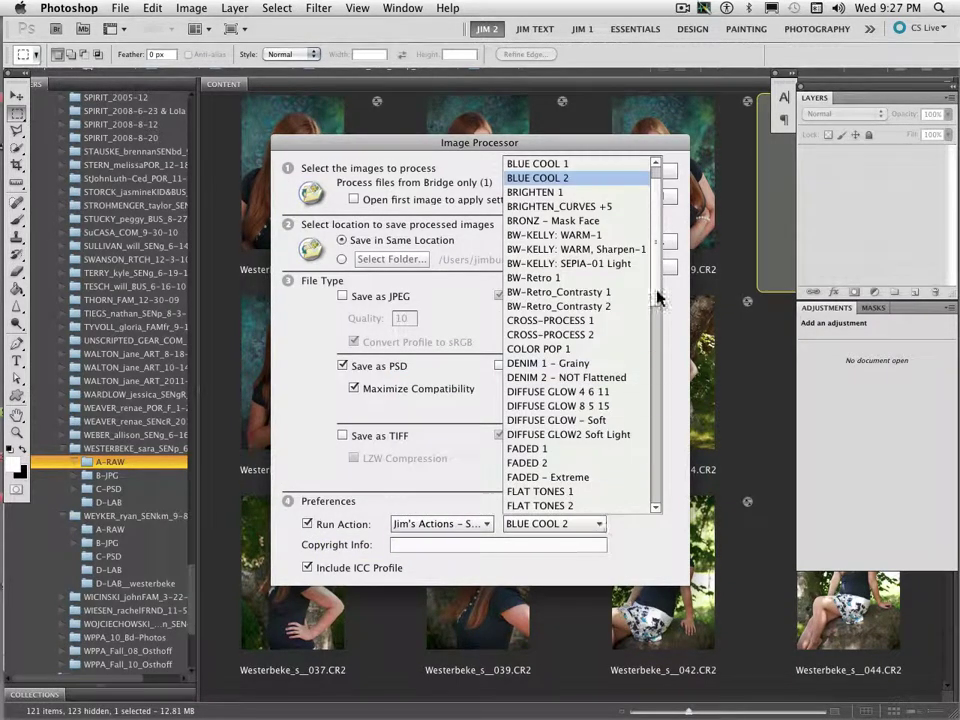
click(659, 470)
click(656, 507)
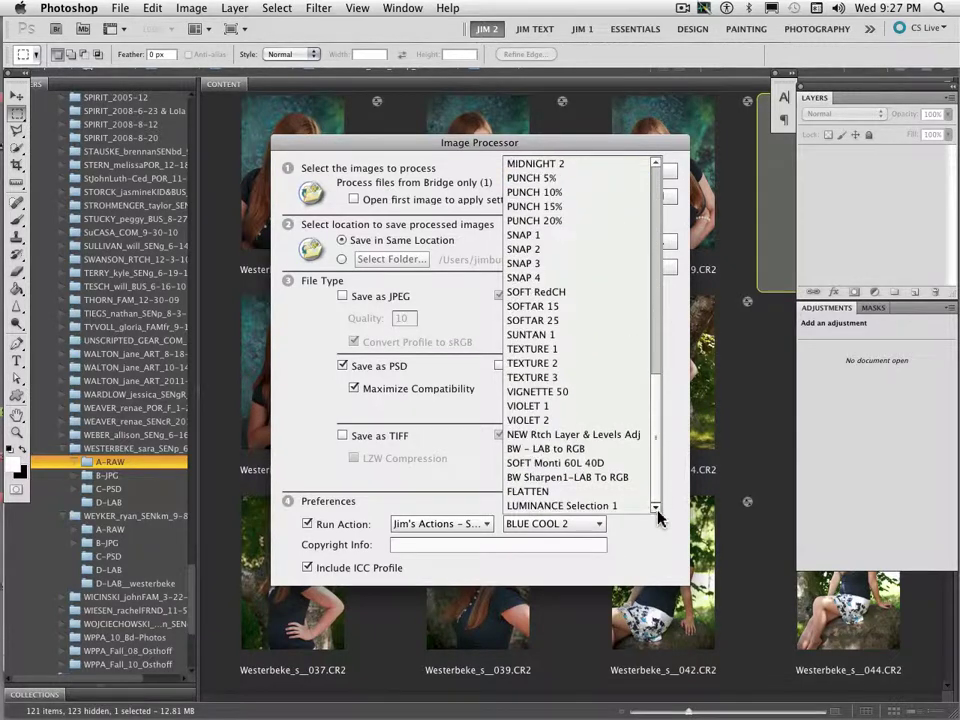
click(587, 437)
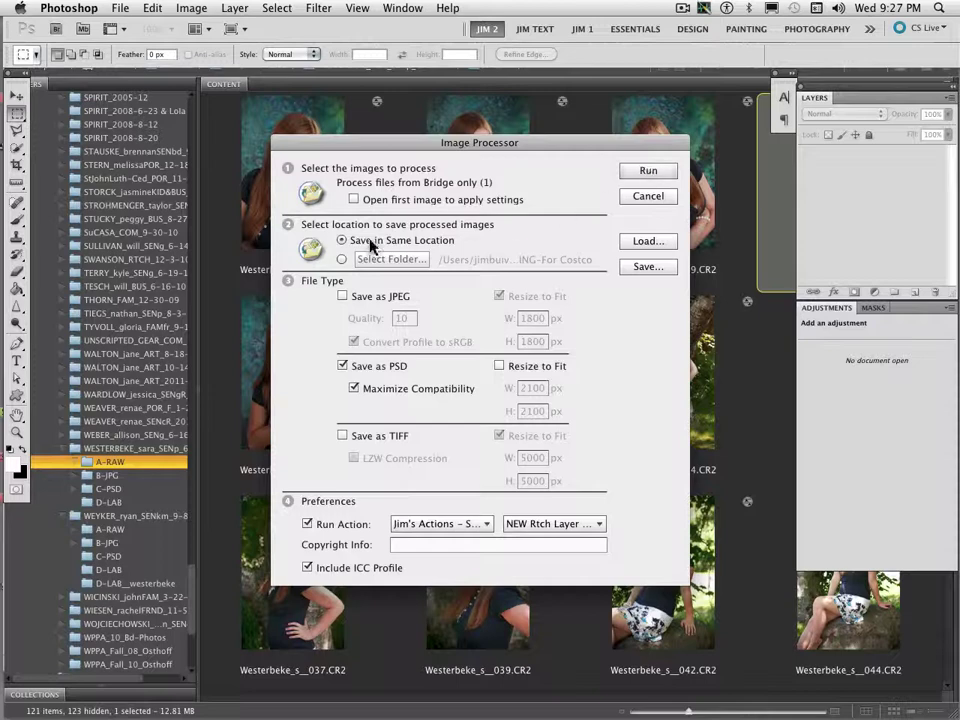
click(647, 171)
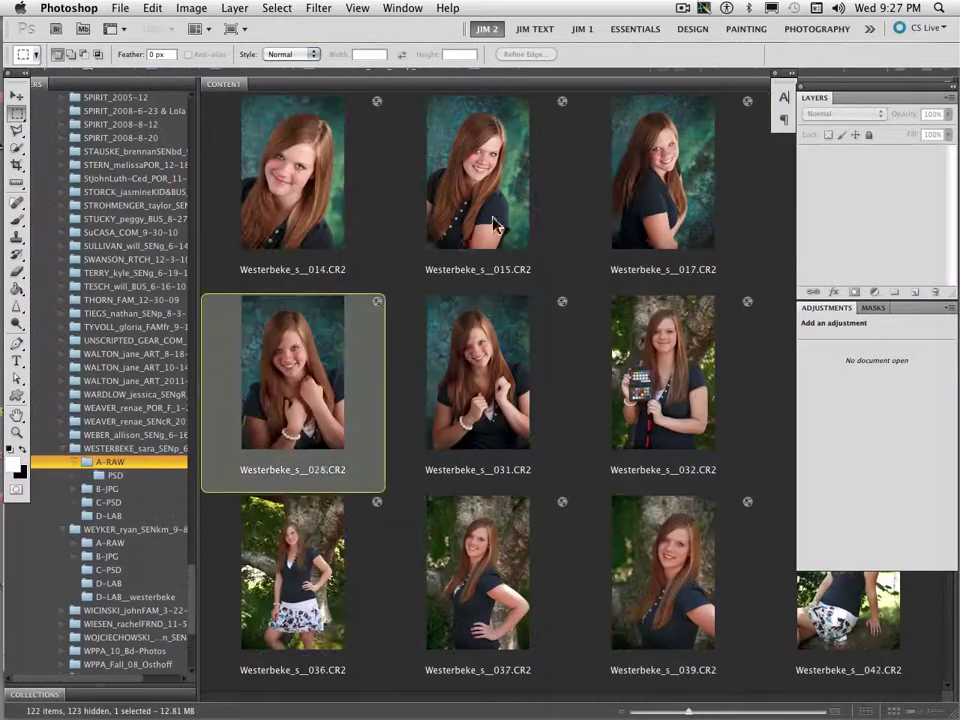
Step: Move the 028 PSD from A-RAW's PSD subfolder into C-PSD, auto-resolving the name conflict, and delete the emptied subfolder
click(90, 478)
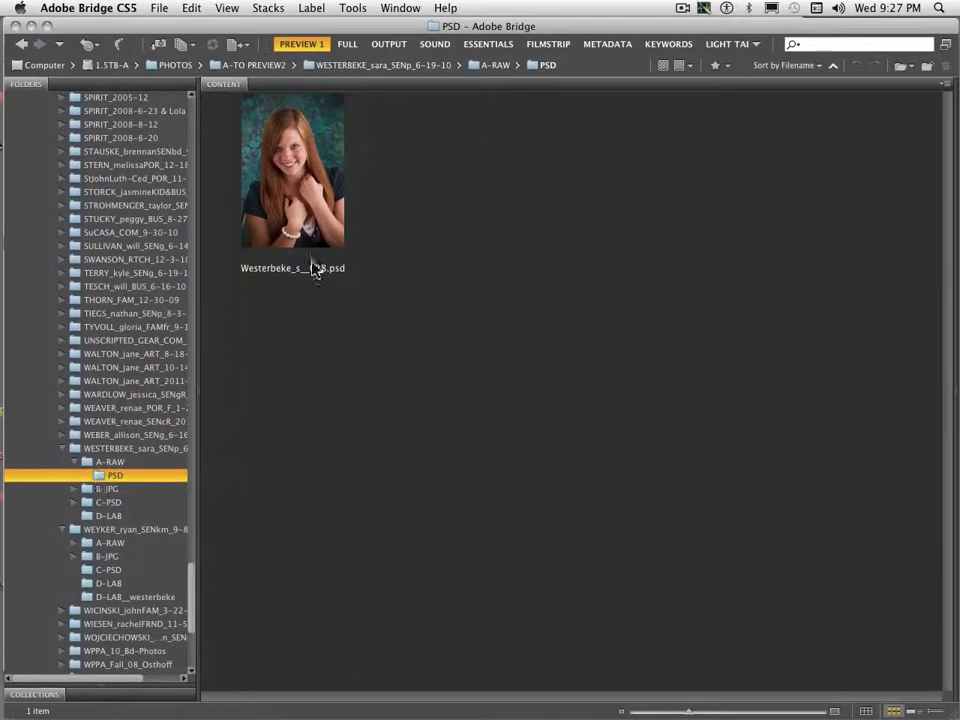
click(311, 263)
drag(305, 203, 90, 503)
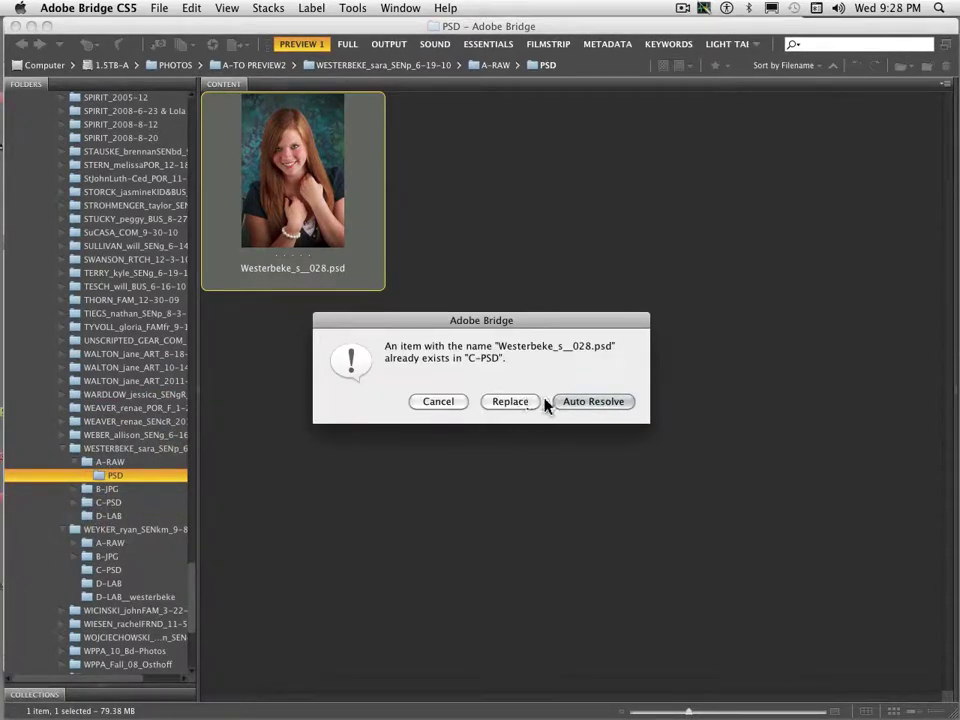
click(597, 404)
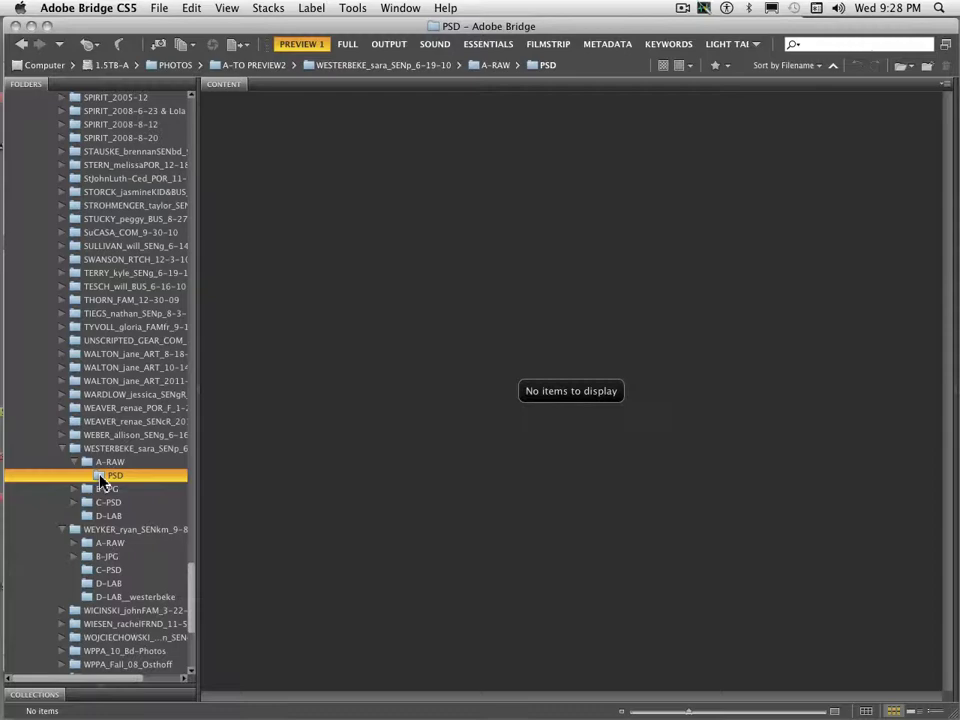
key(super+BackSpace)
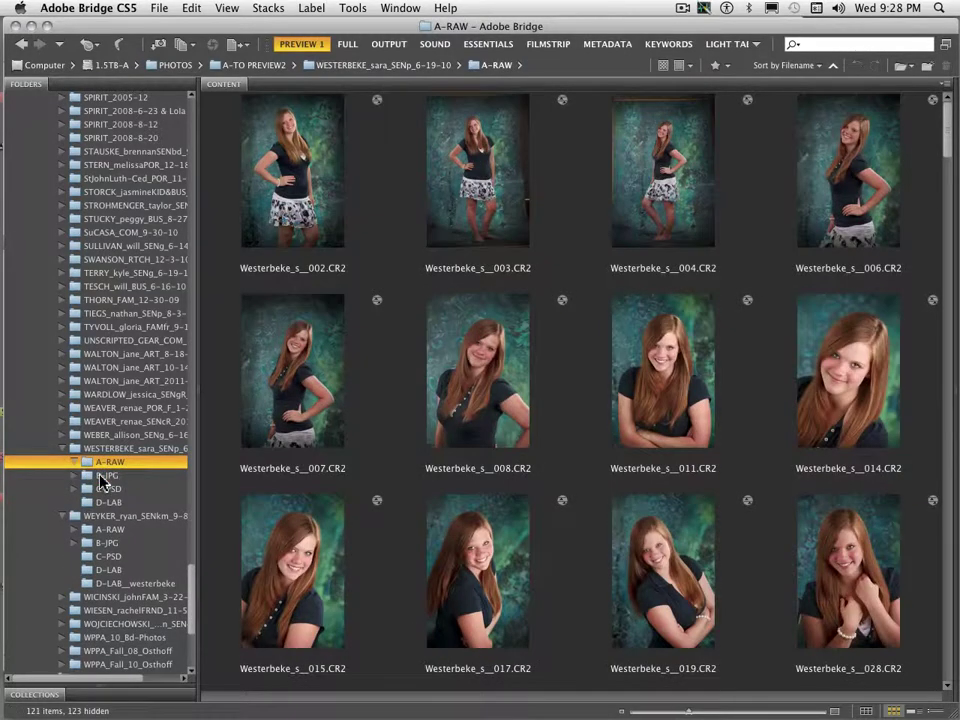
Step: Open the C-PSD folder and examine the 028 and 028 (1) PSD files, including a full-screen preview
click(93, 490)
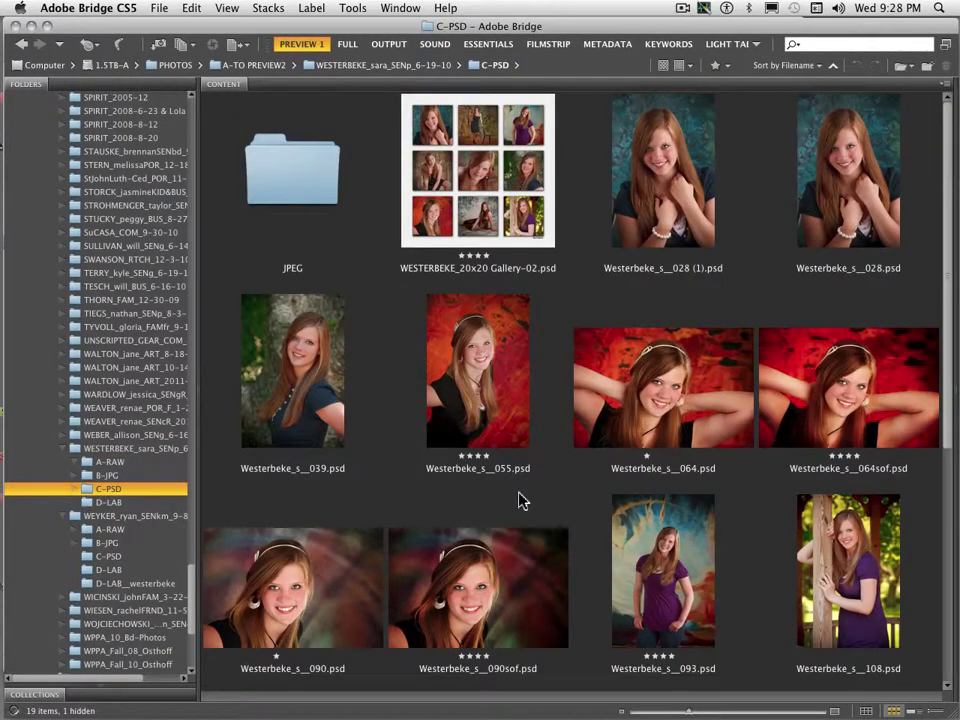
click(846, 170)
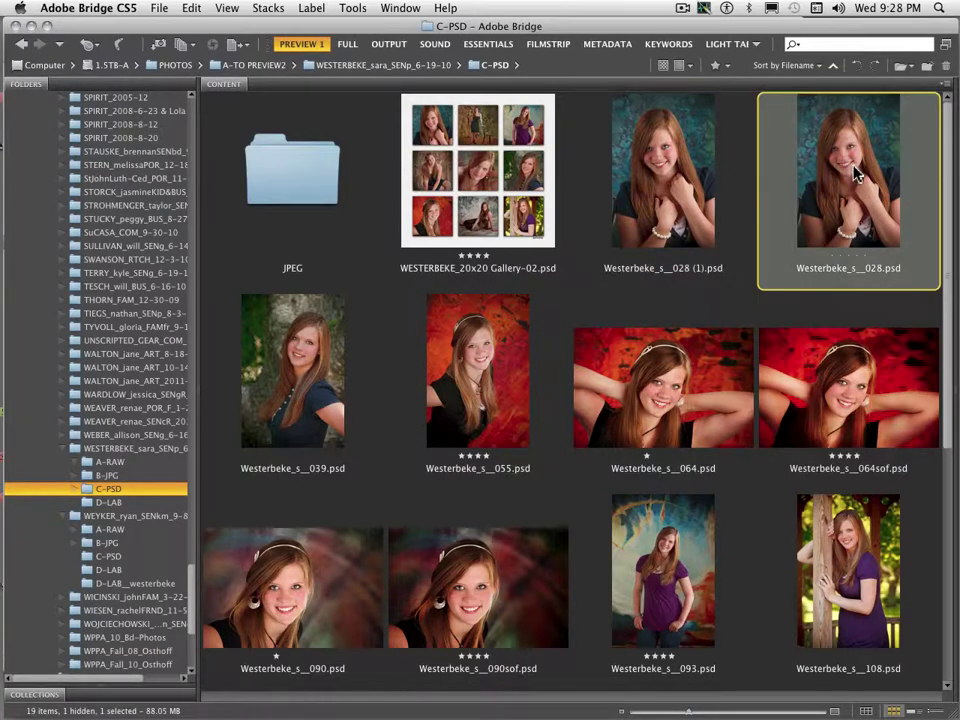
click(688, 163)
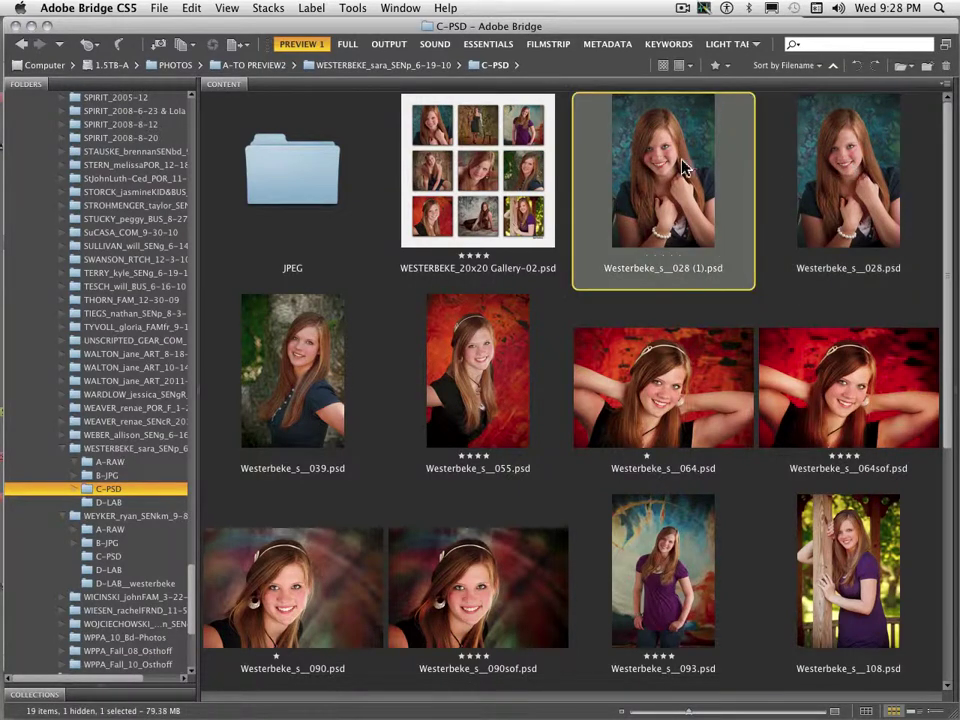
key(space)
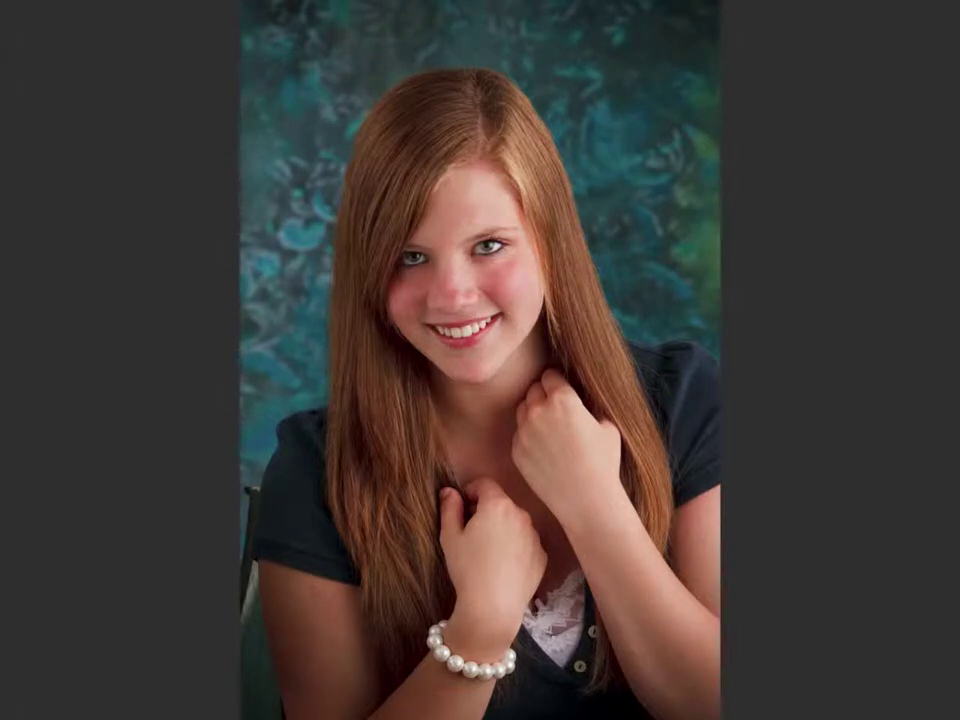
key(space)
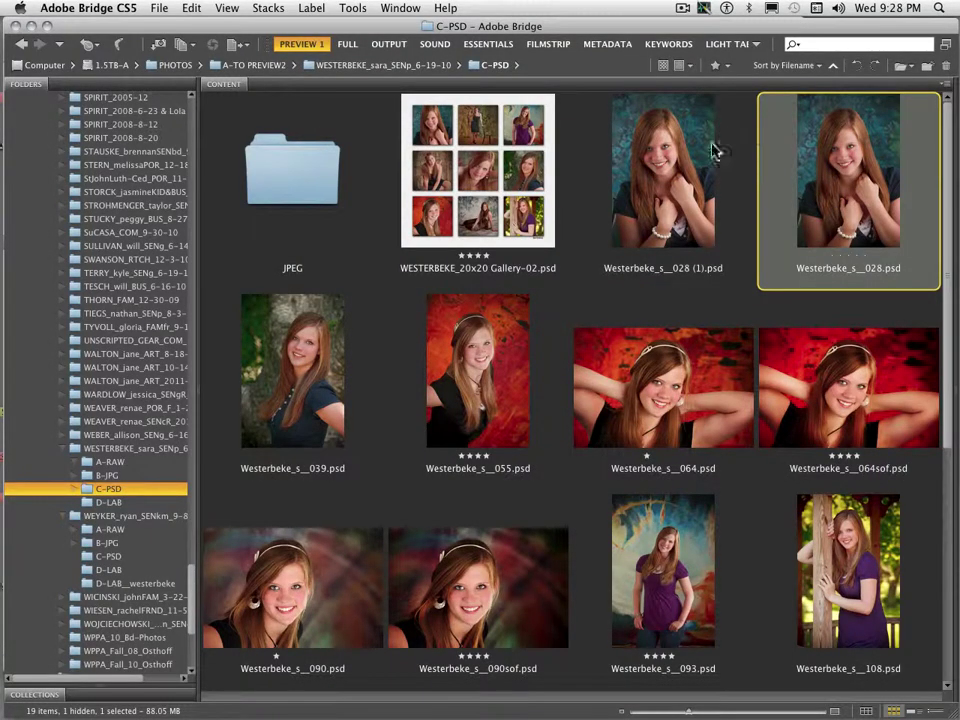
Step: Open the 028 (1) PSD in Photoshop and display it in full-screen mode with the menu bar, clear of the panels
double_click(673, 168)
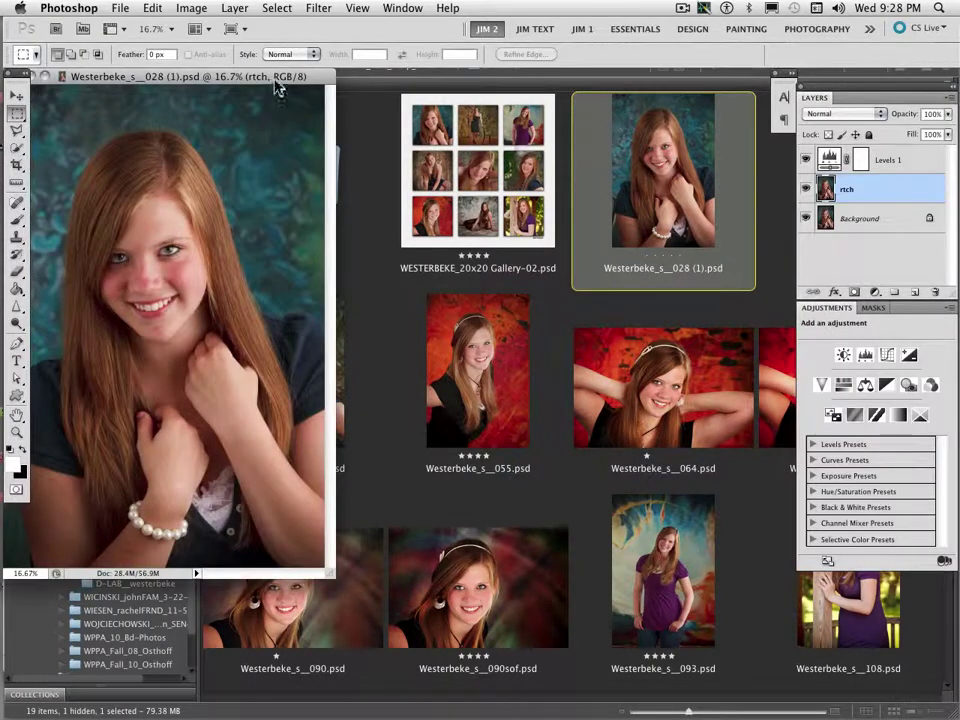
drag(279, 78, 455, 93)
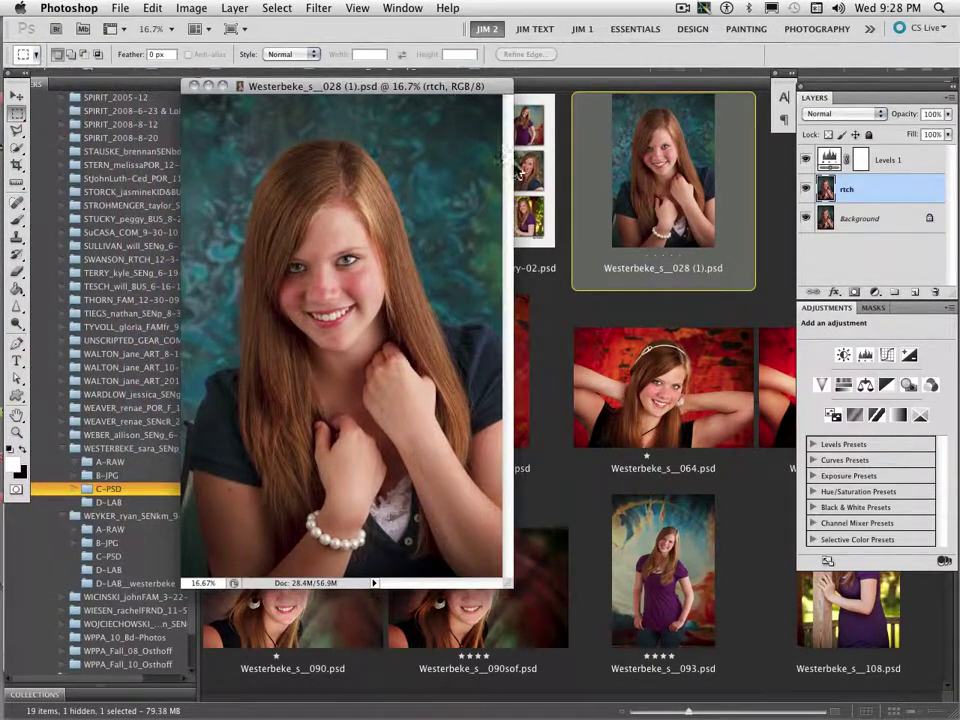
key(f)
drag(560, 251, 420, 197)
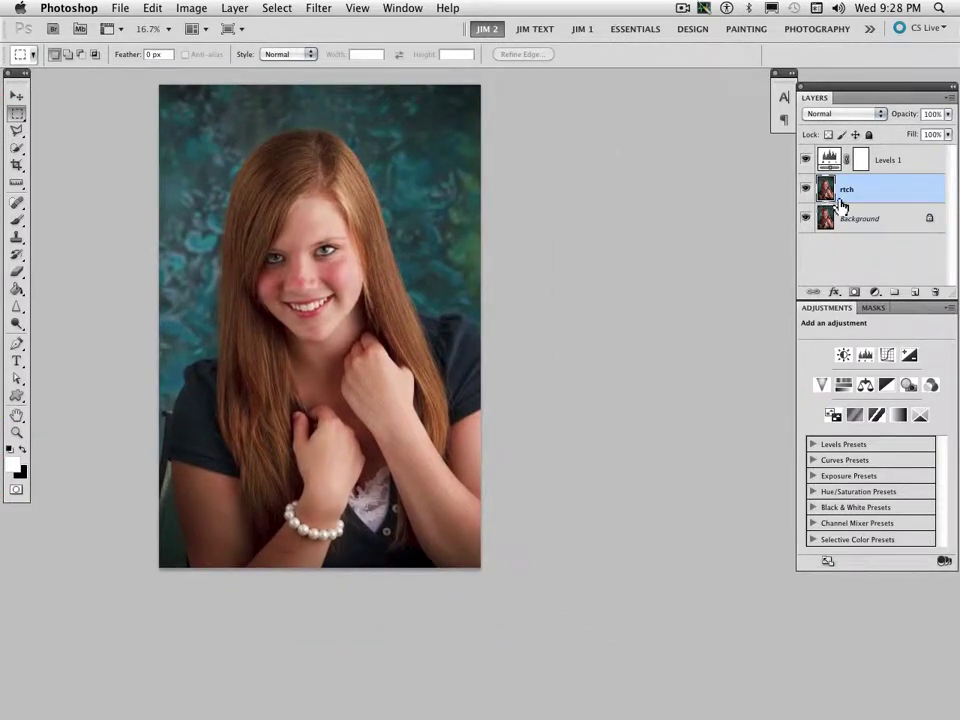
Step: Toggle the visibility of the Levels 1 and rtch layers to examine them, and open the Levels 1 adjustment settings
click(806, 160)
click(806, 189)
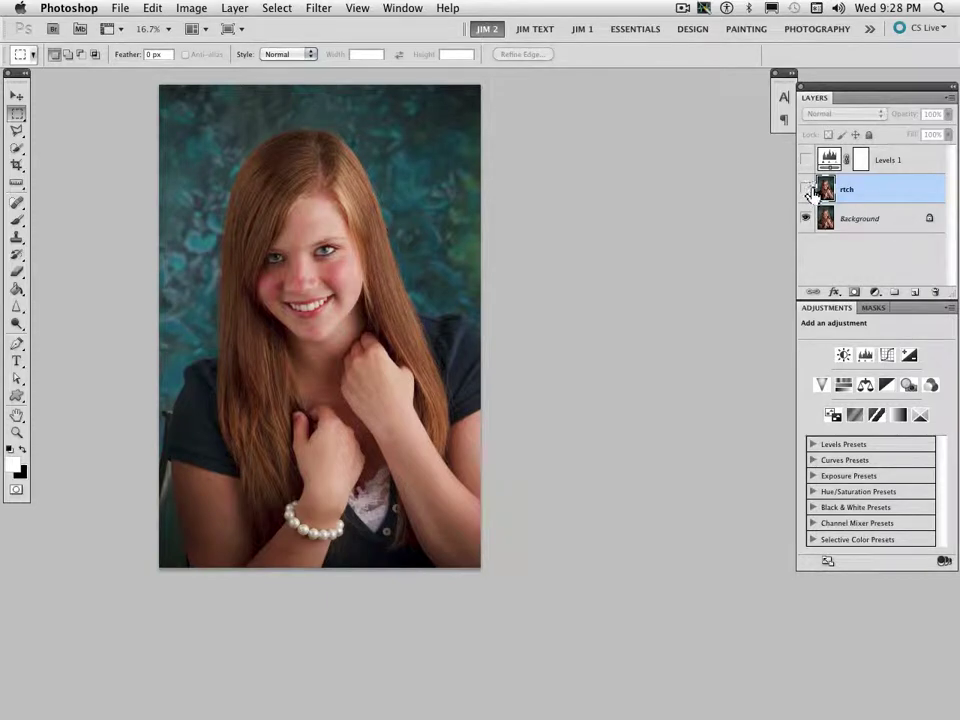
click(807, 189)
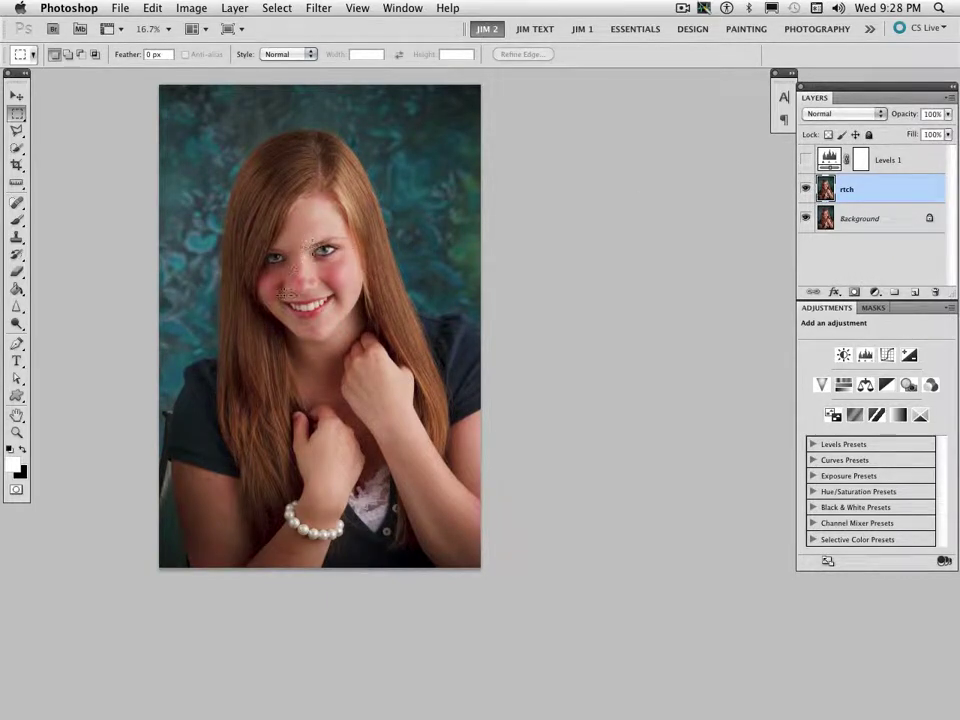
click(15, 96)
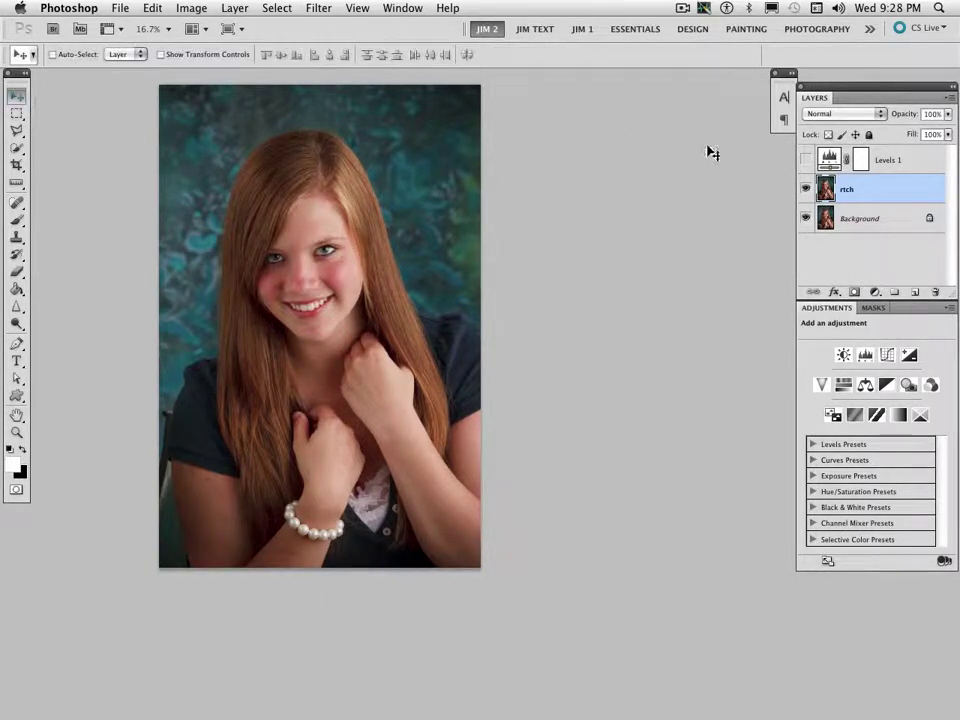
click(827, 158)
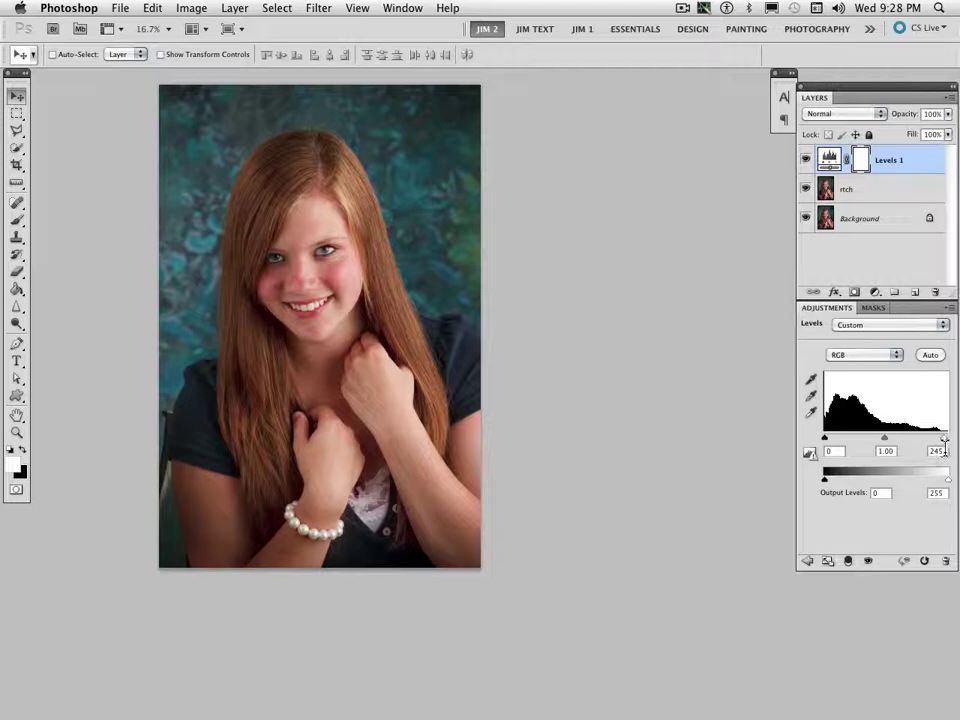
Step: Toggle the Levels 1 layer's visibility to check its effect, and open the other 028 PSD from the C-PSD folder via Bridge
click(806, 160)
click(806, 161)
key(super+Tab)
click(836, 180)
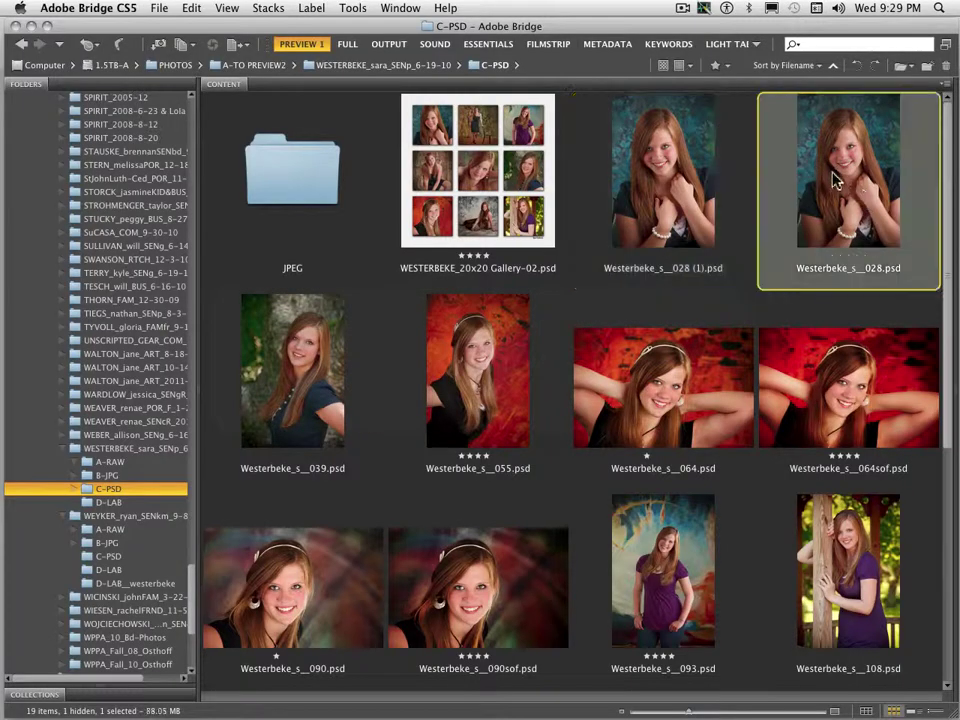
double_click(838, 178)
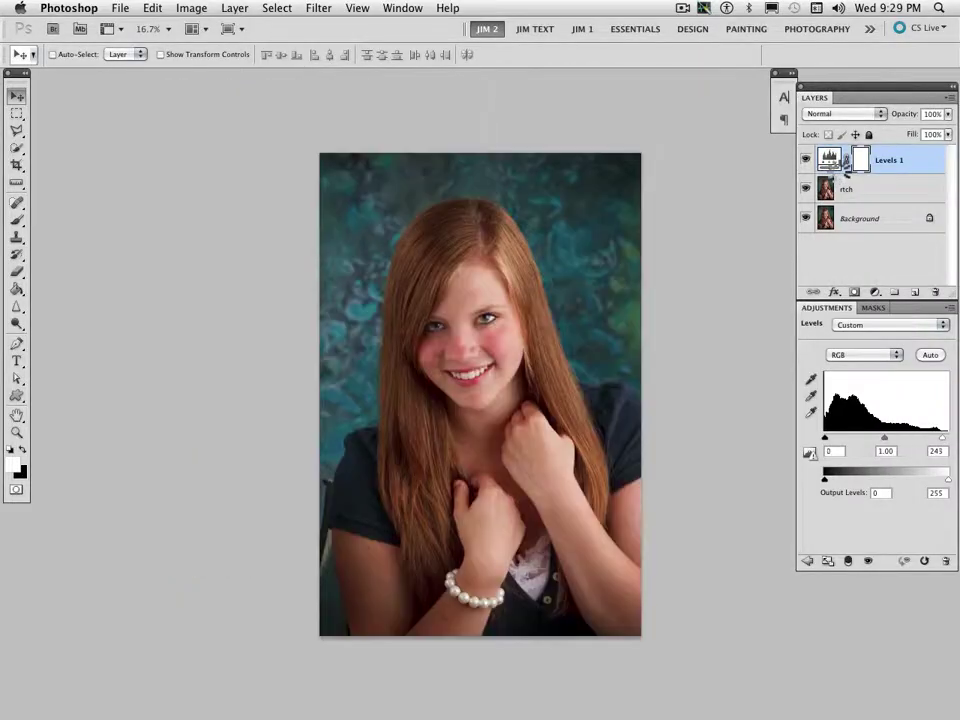
Step: Zoom to 50% on the subject's face and toggle the rtch layer's visibility to examine the retouching
drag(540, 272, 494, 213)
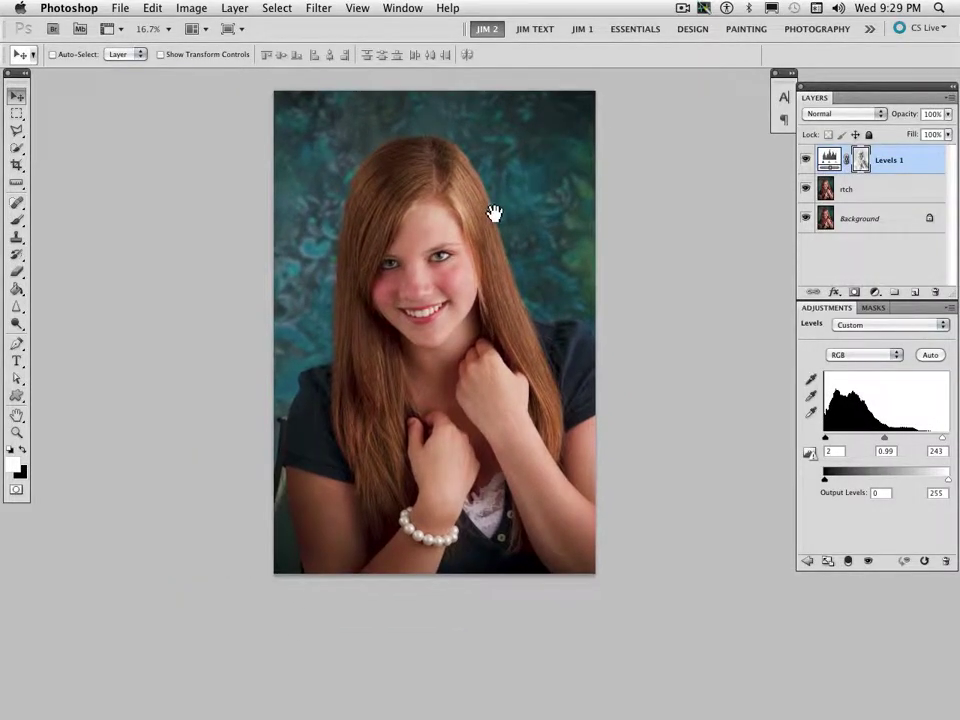
super+click(426, 272)
super+click(426, 272)
super+click(463, 279)
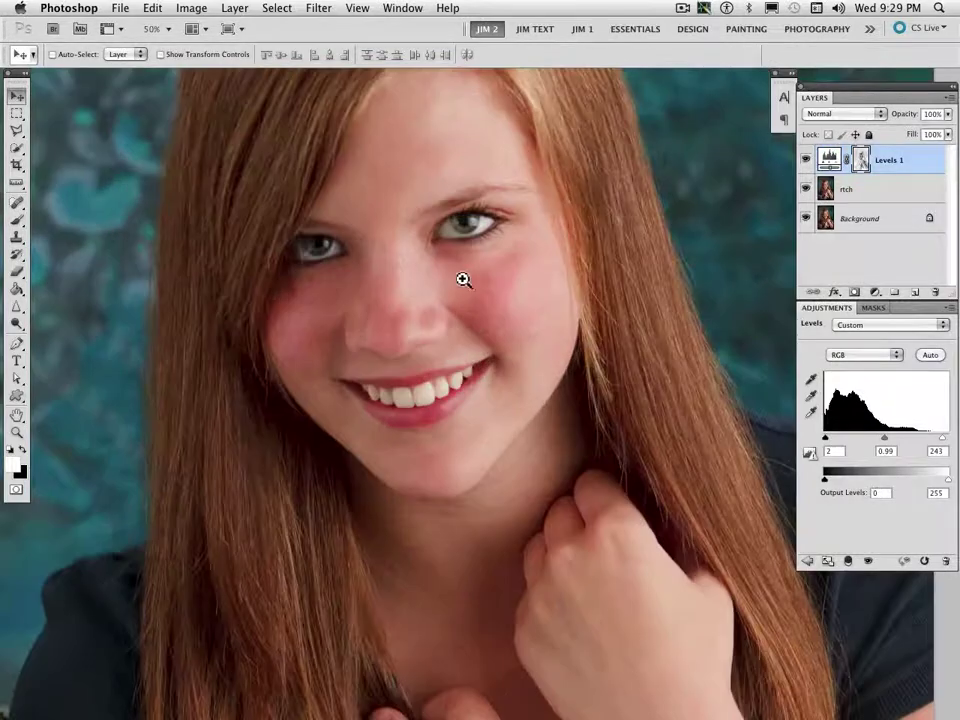
drag(463, 279, 484, 317)
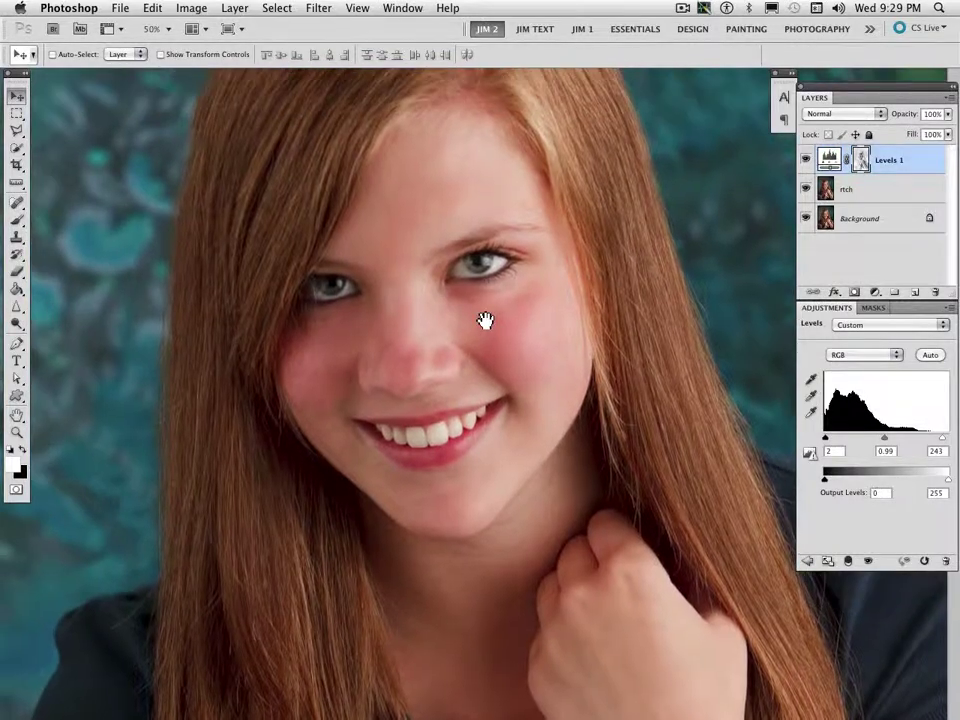
click(806, 189)
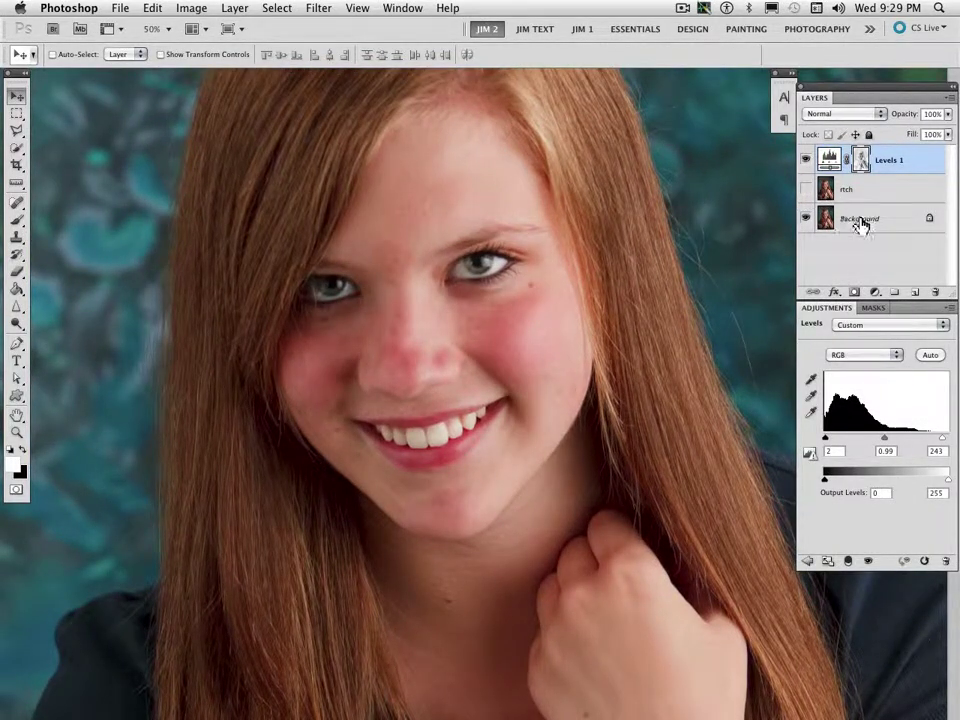
click(806, 189)
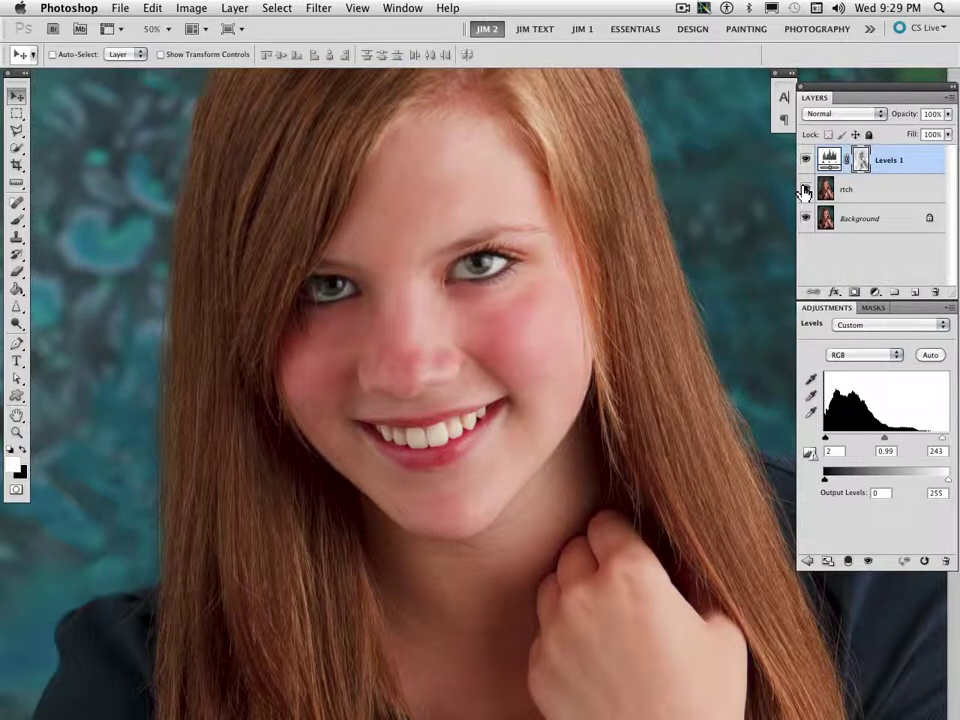
click(805, 190)
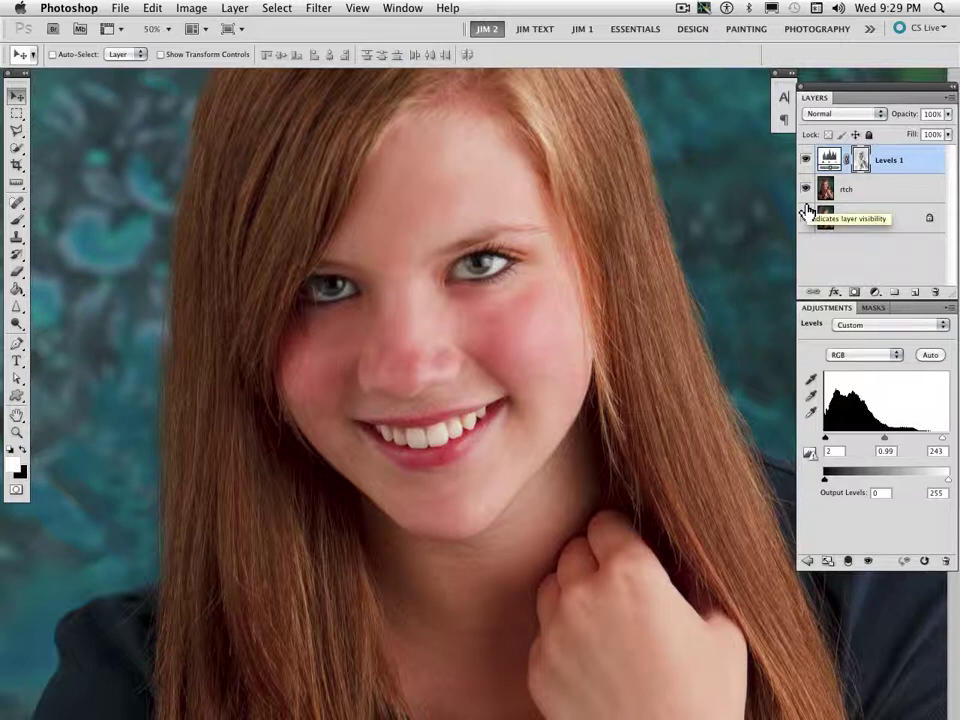
Step: Close all open documents without saving their changes
key(super+alt+w)
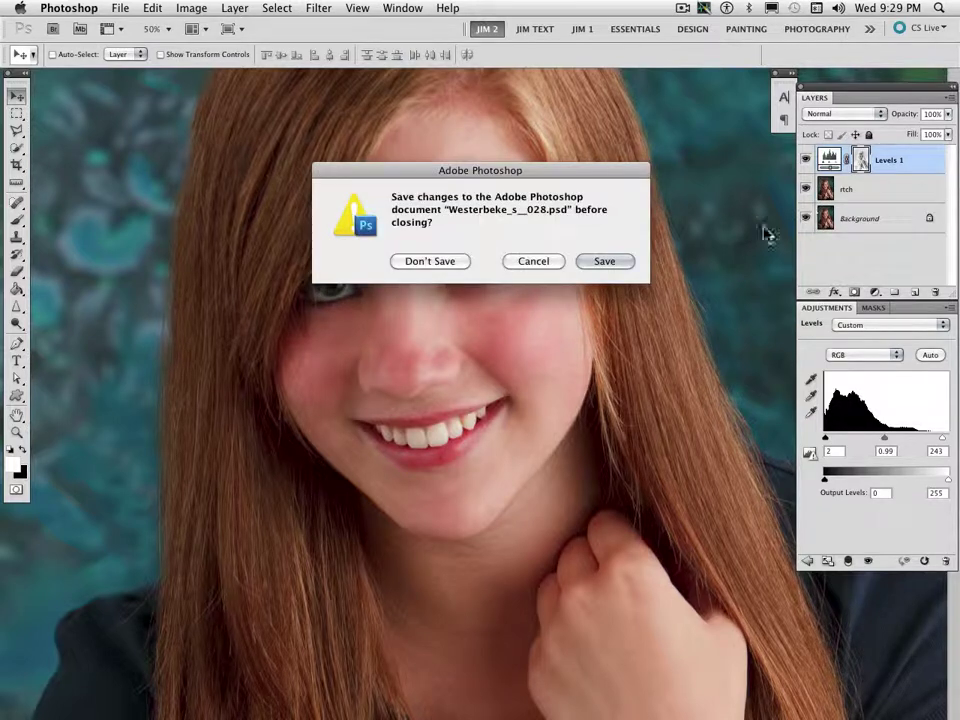
click(444, 268)
click(444, 268)
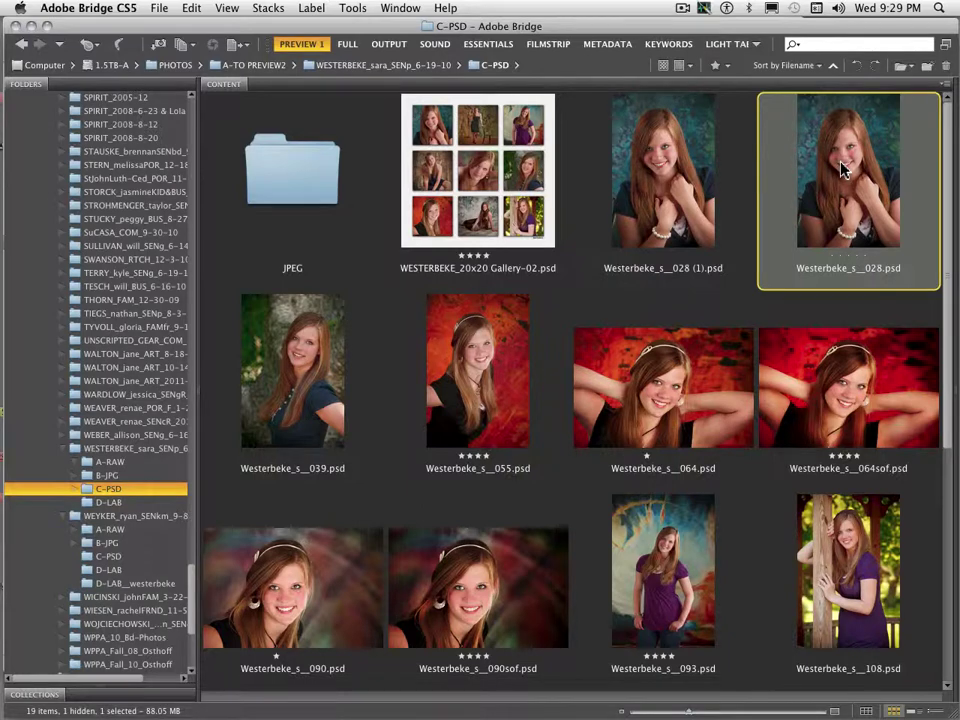
Step: Examine the contents of the JPEG subfolder inside C-PSD, and return to the C-PSD folder
click(74, 490)
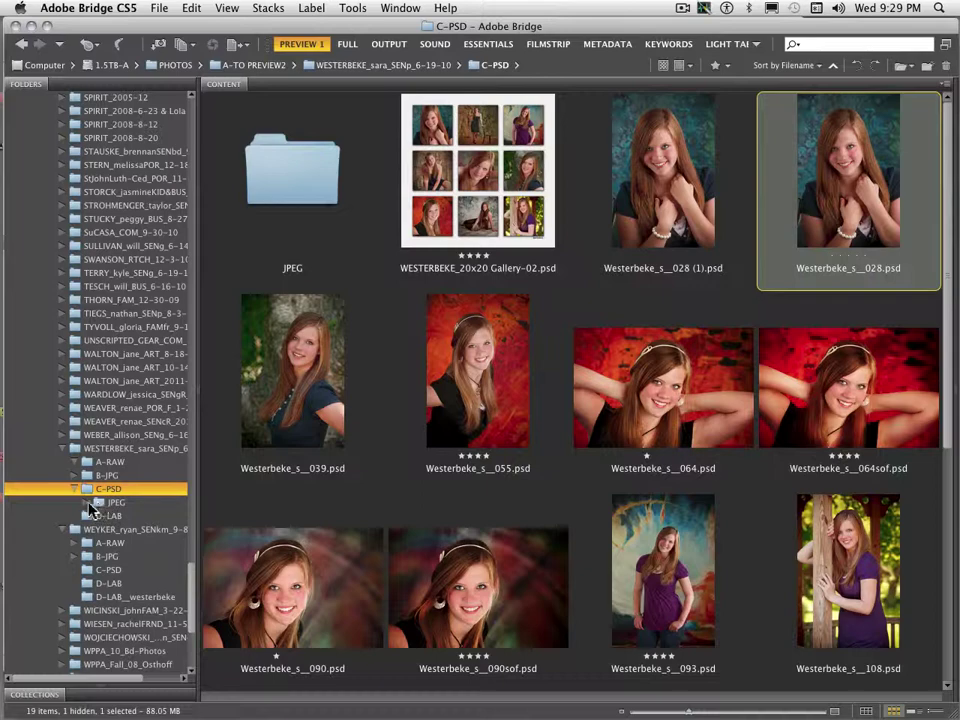
click(100, 503)
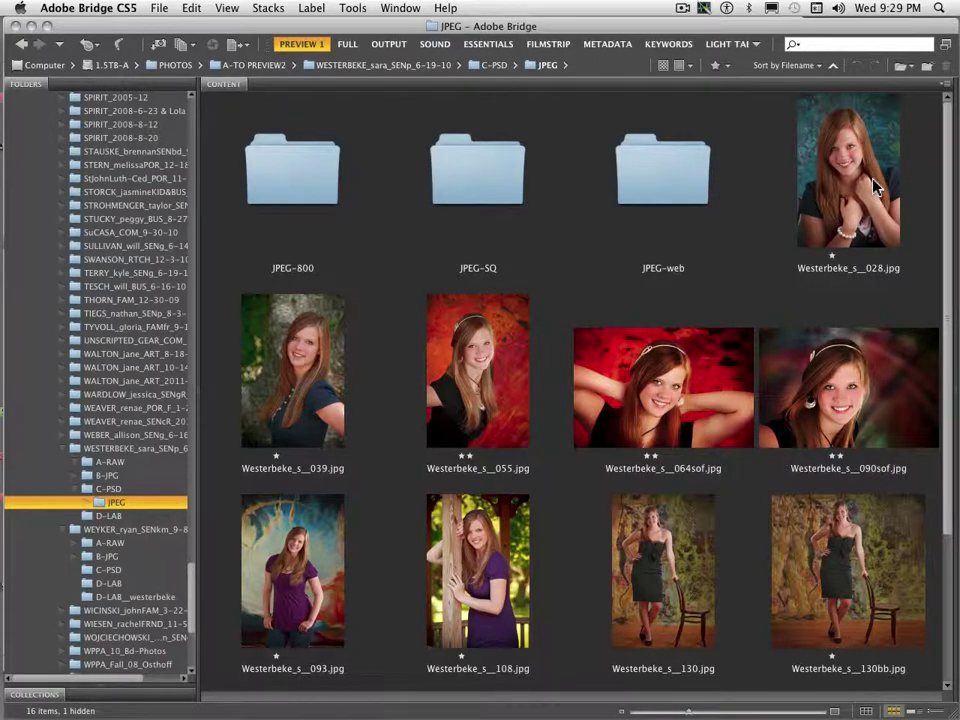
click(106, 489)
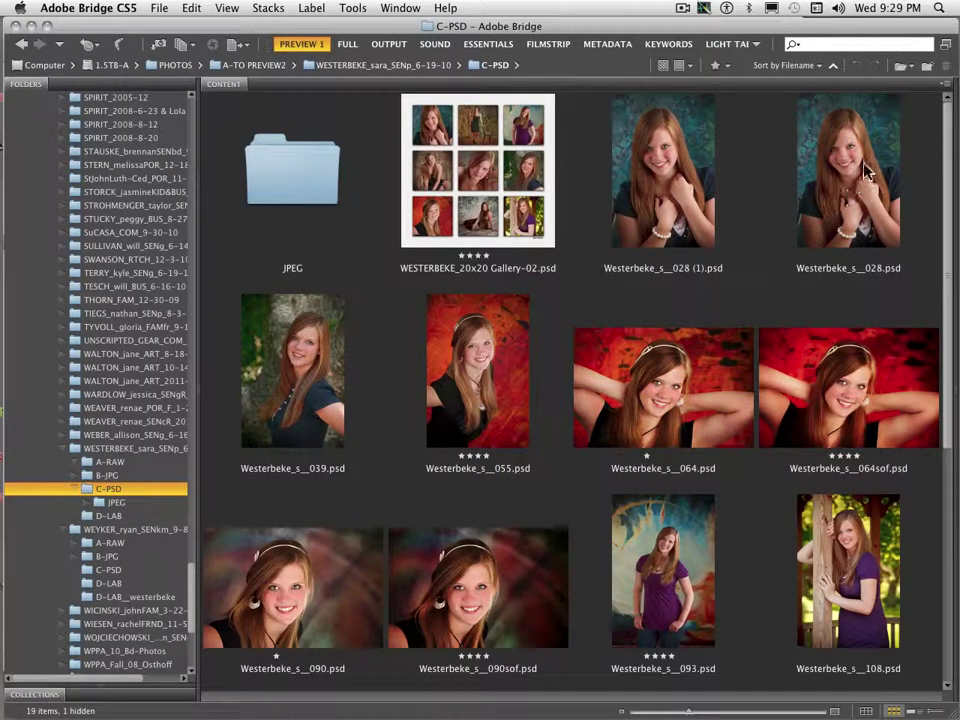
Step: Run Image Processor on the 028 PSD, saving only a quality 10 sRGB JPEG in the same location, without resizing or running an action
click(852, 175)
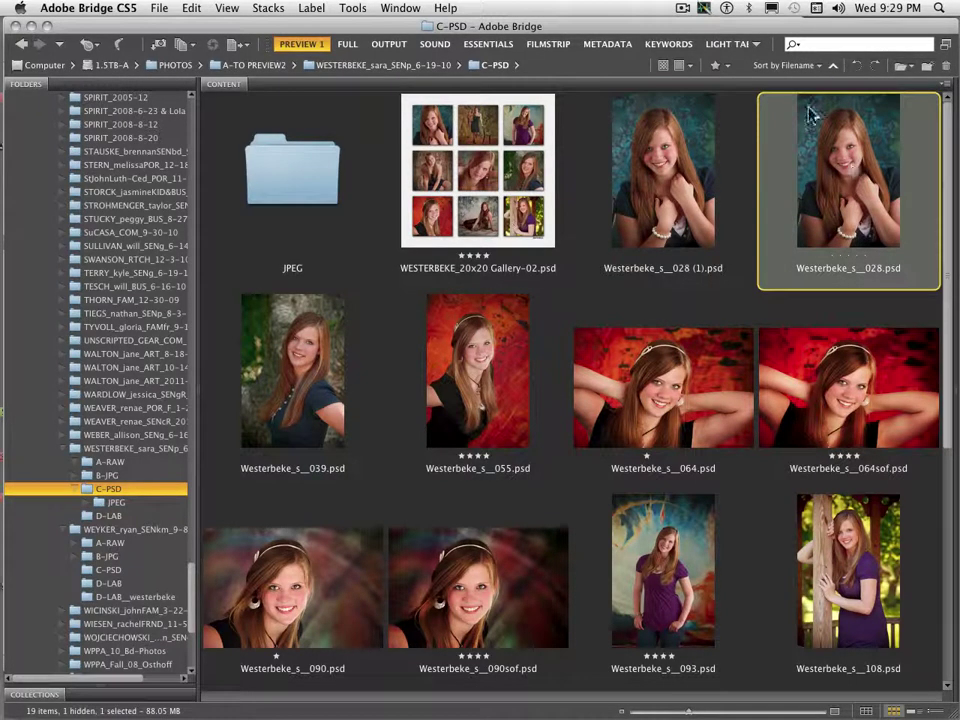
click(352, 8)
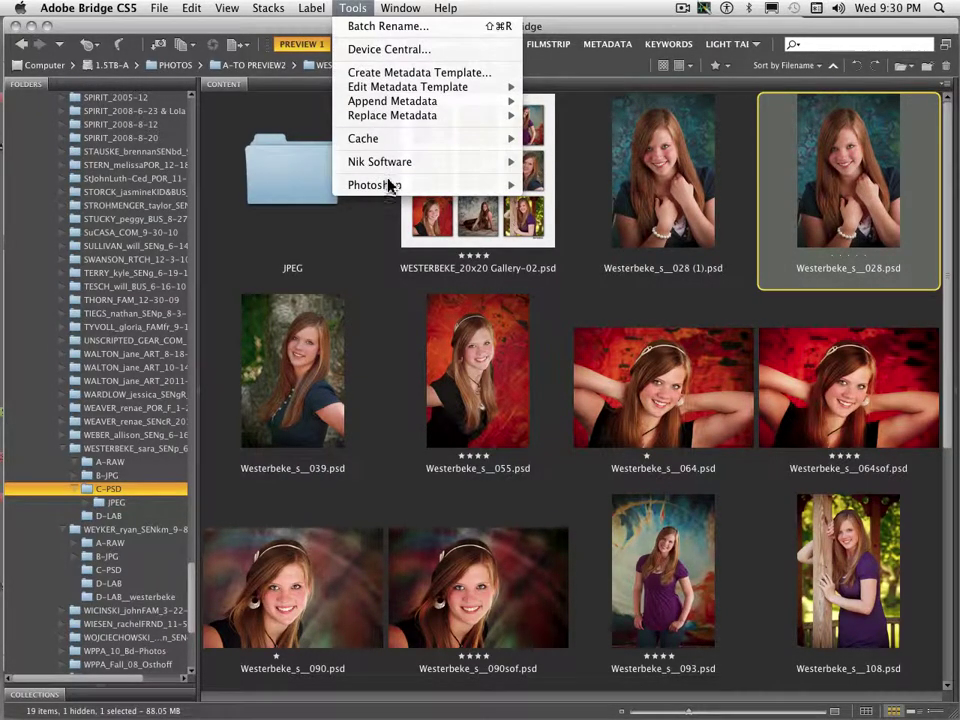
mouse_move(392, 188)
click(575, 200)
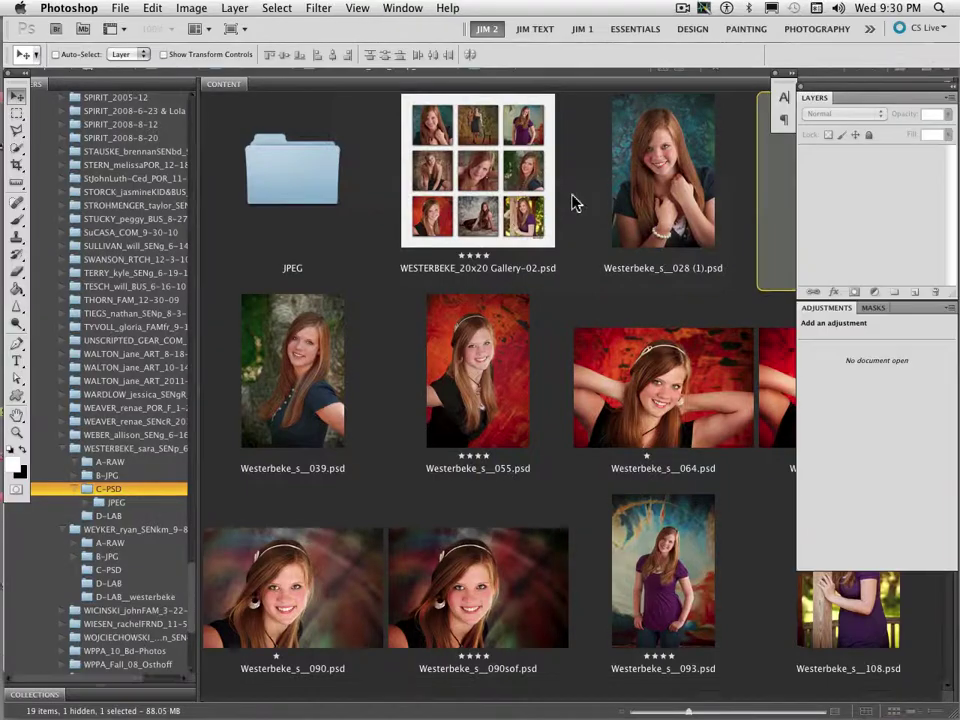
click(343, 366)
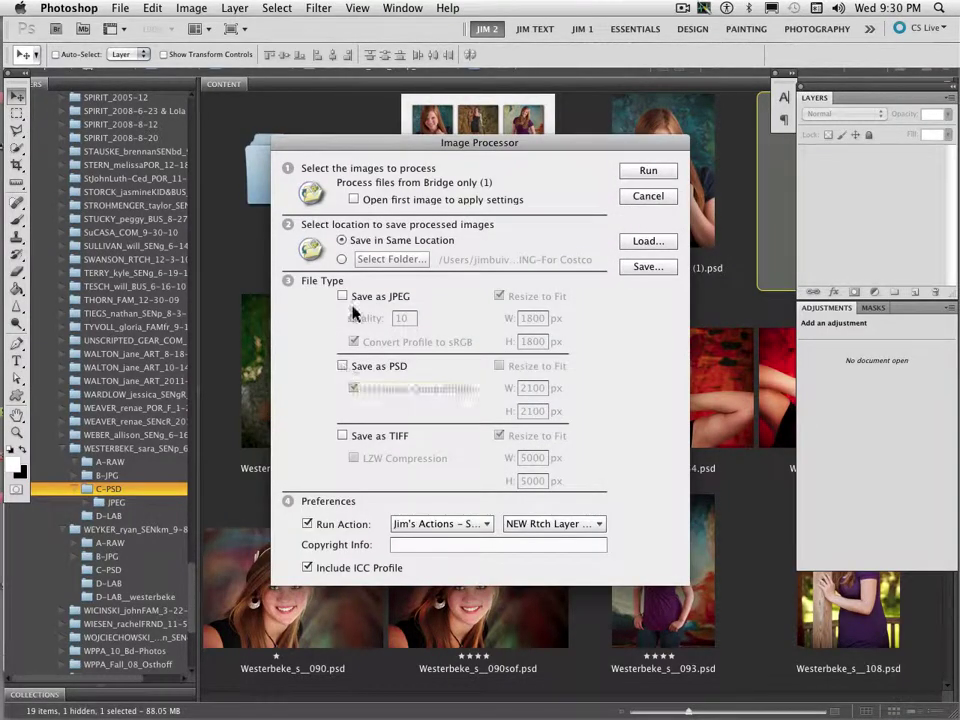
click(343, 296)
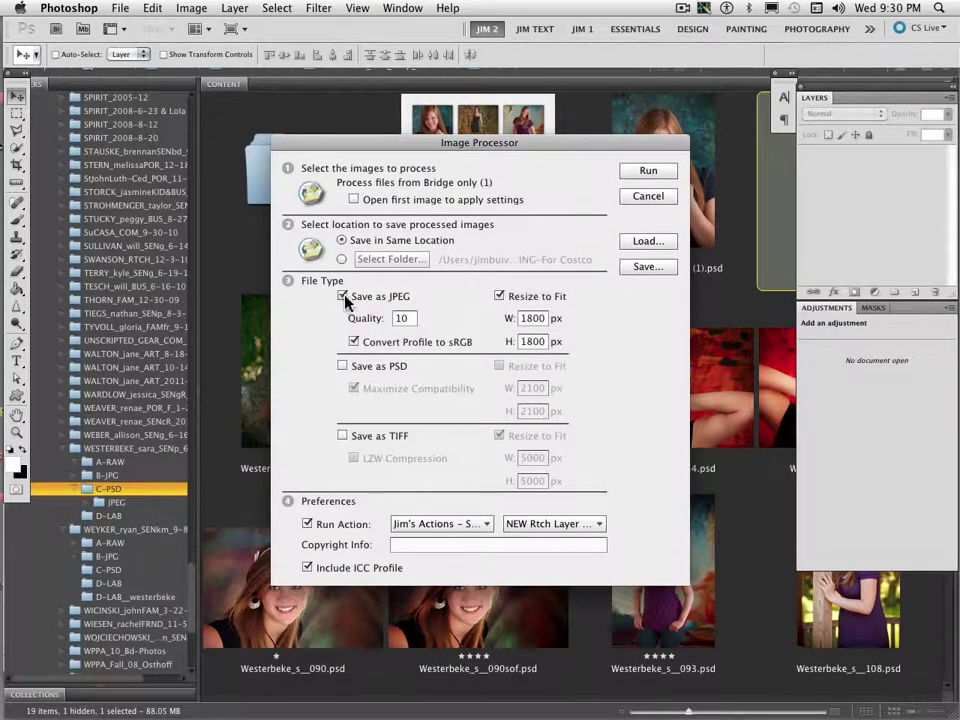
click(307, 525)
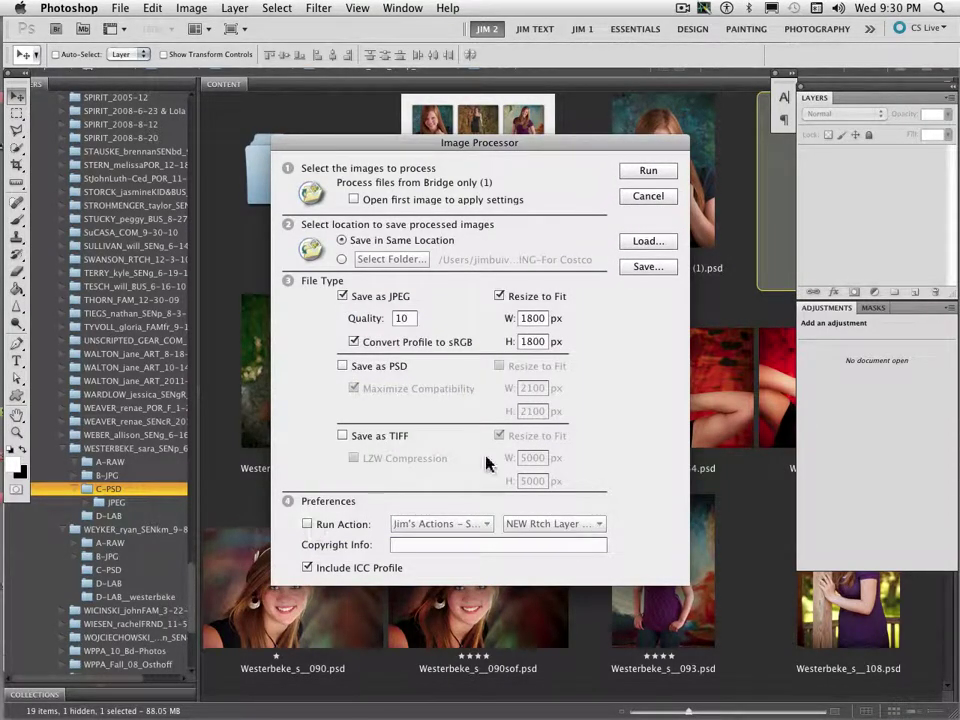
click(499, 296)
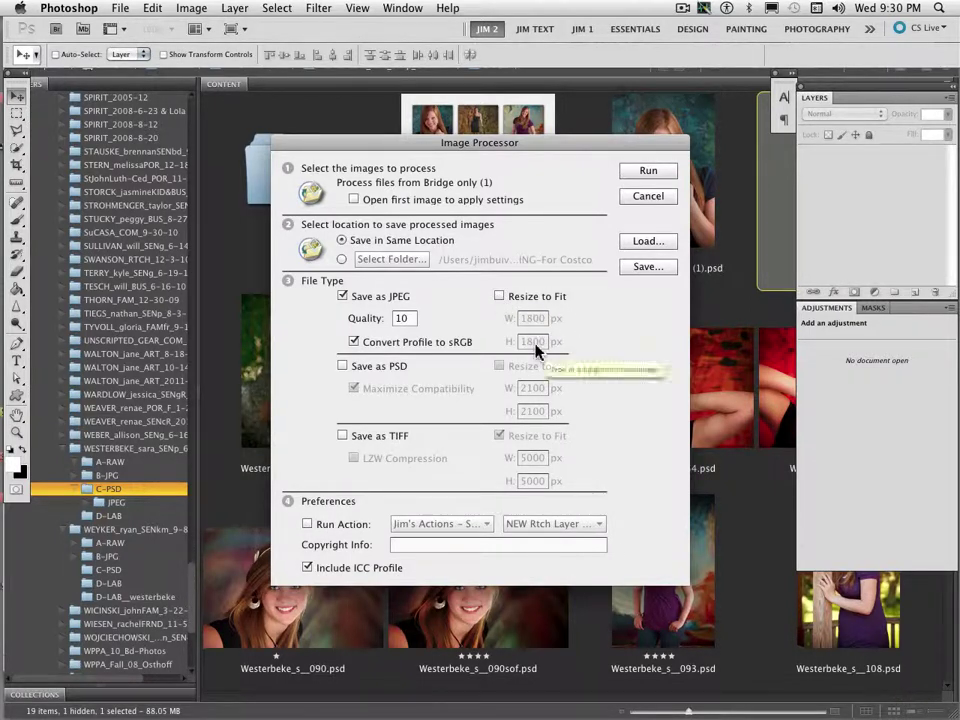
click(647, 173)
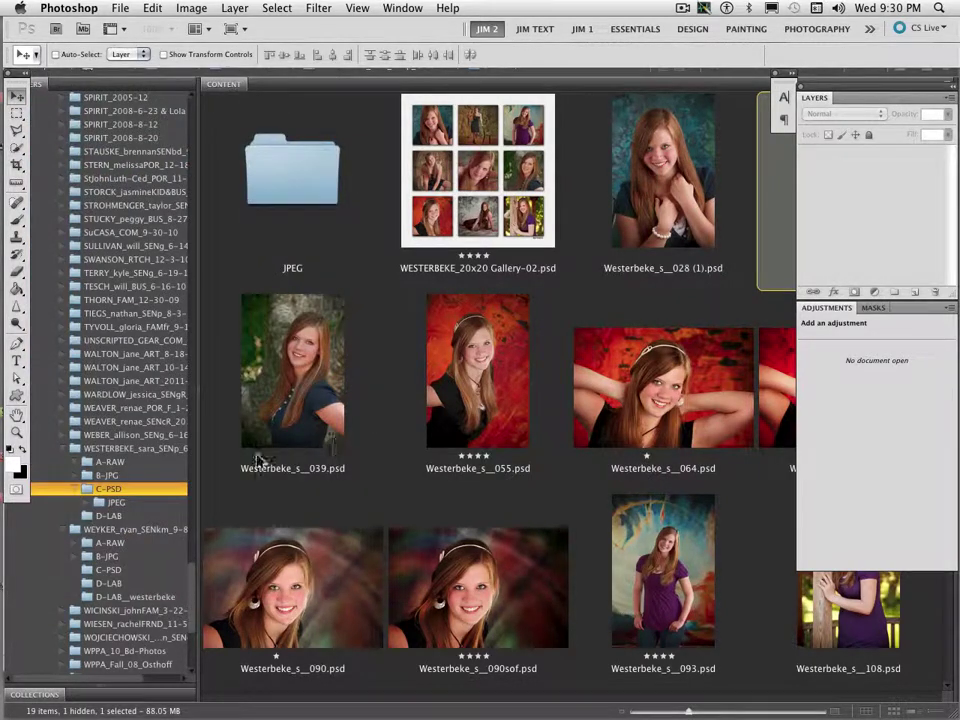
Step: Check the 028 JPEGs in C-PSD's JPEG subfolder with a full-screen preview, and delete the 028_1 JPEG
click(100, 508)
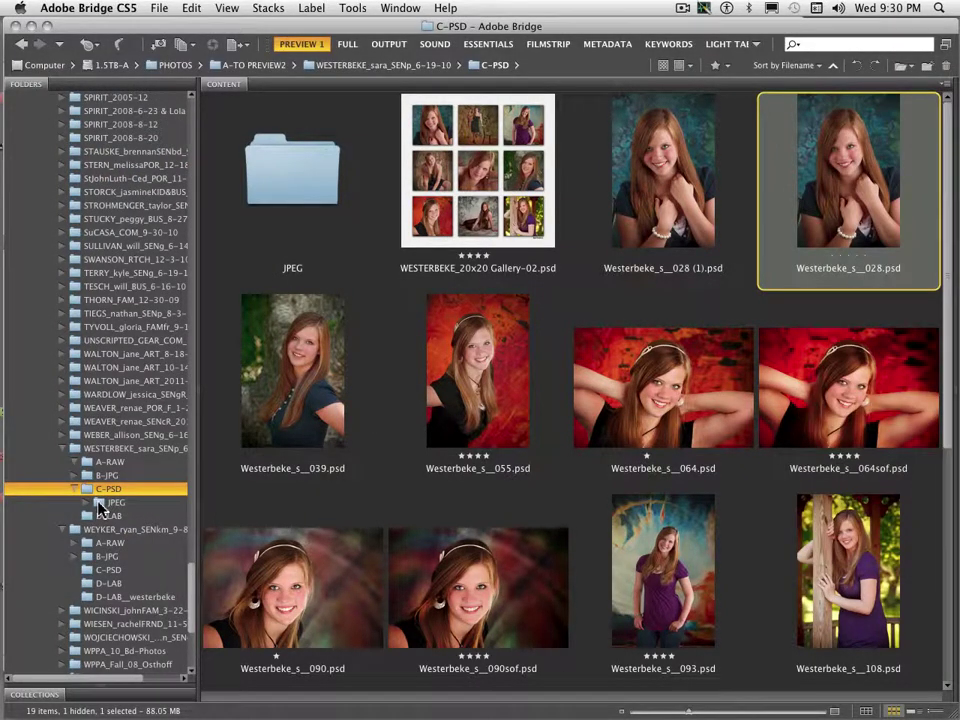
click(100, 504)
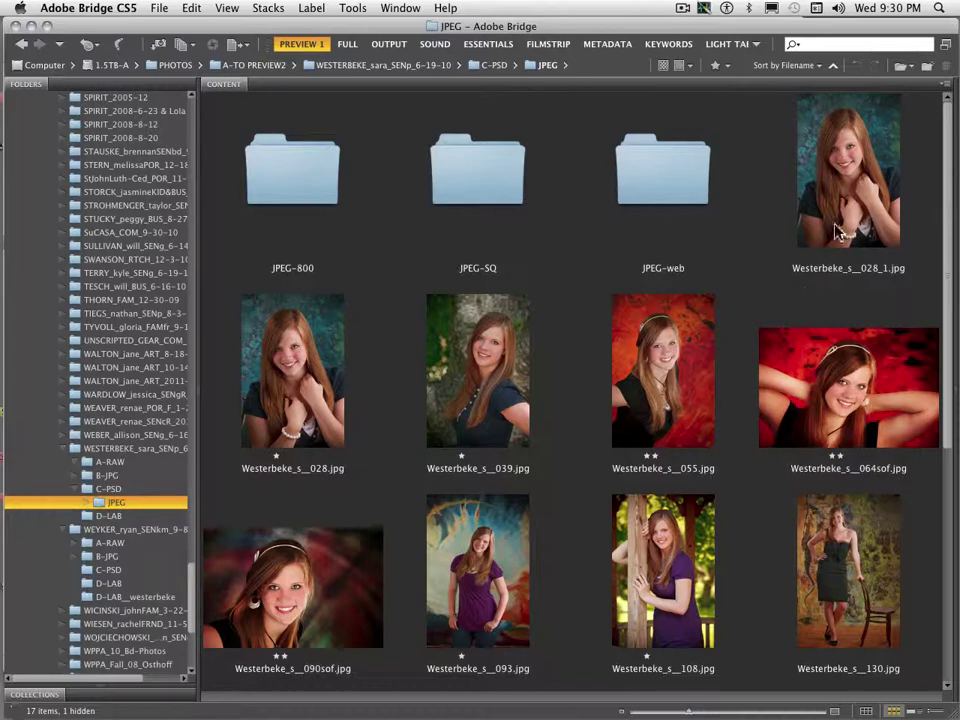
click(292, 405)
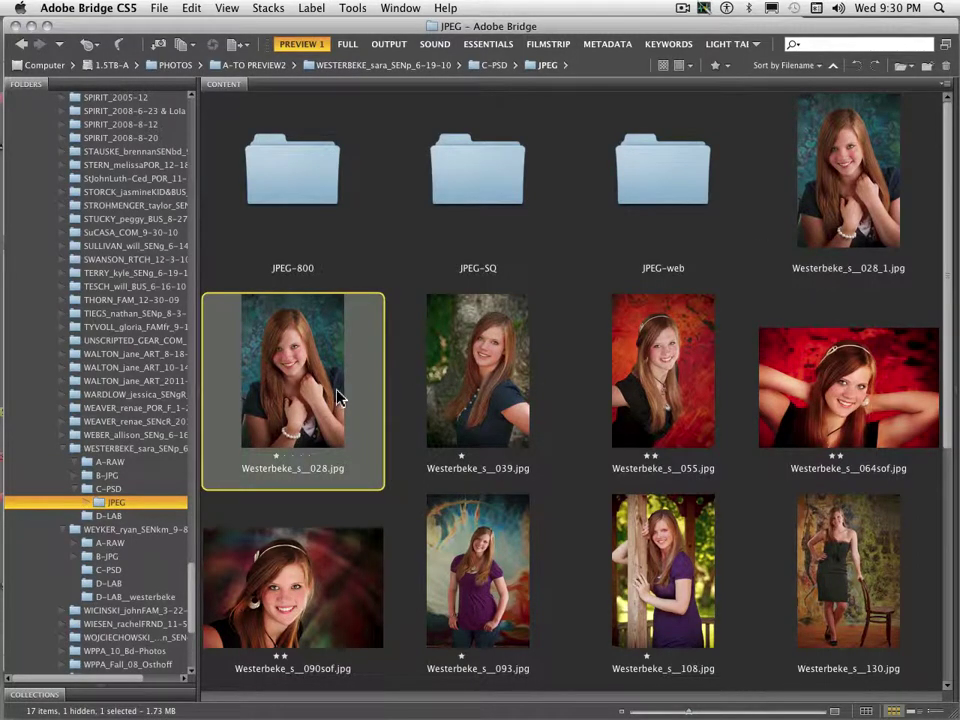
key(space)
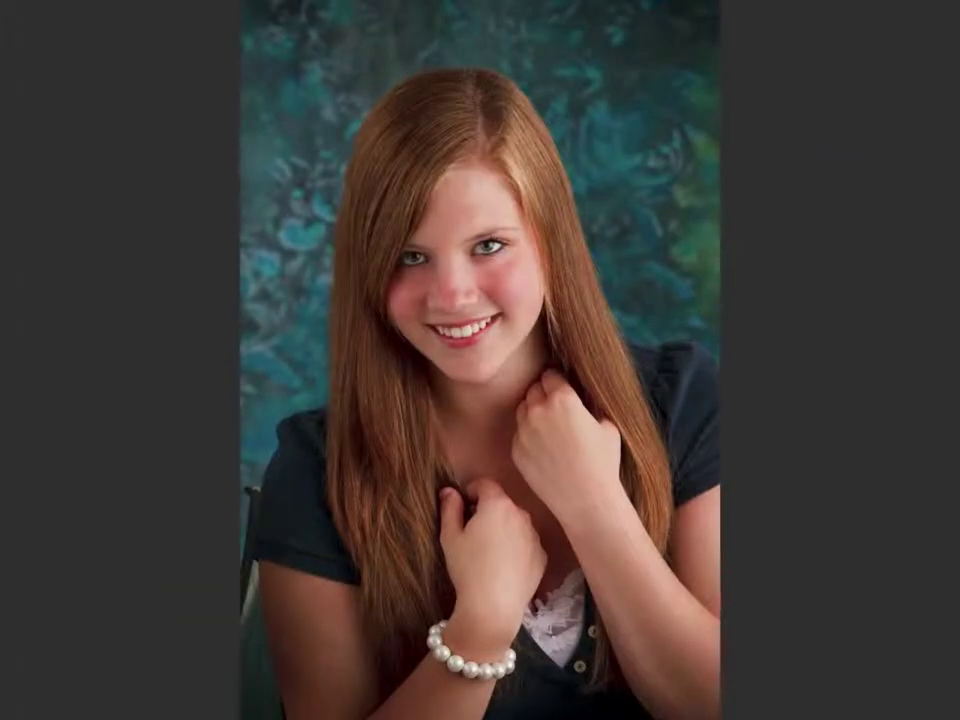
key(space)
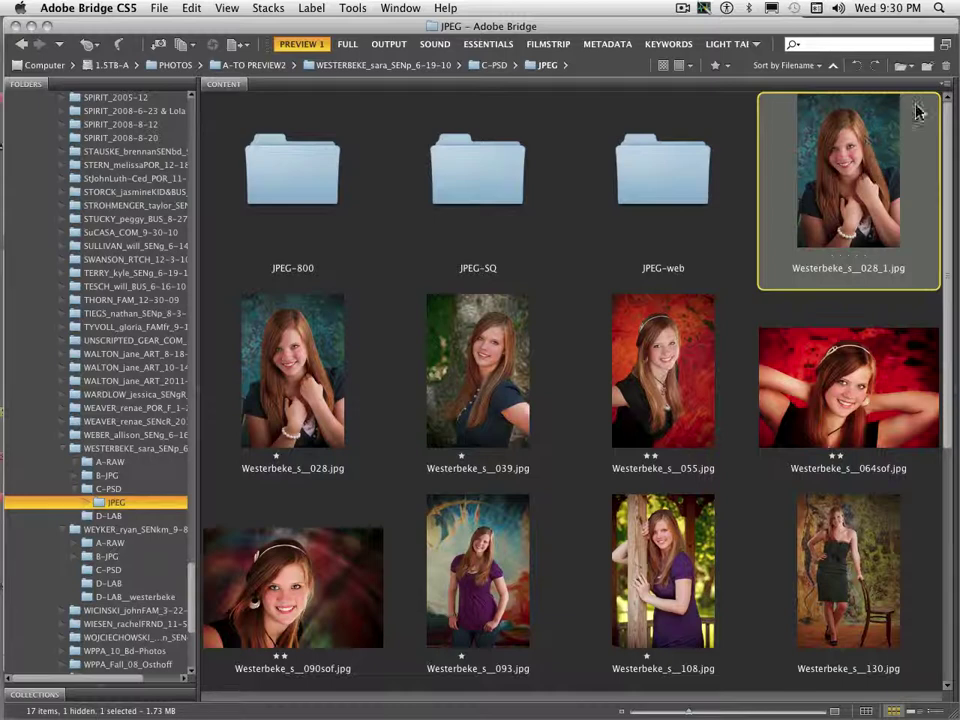
click(947, 74)
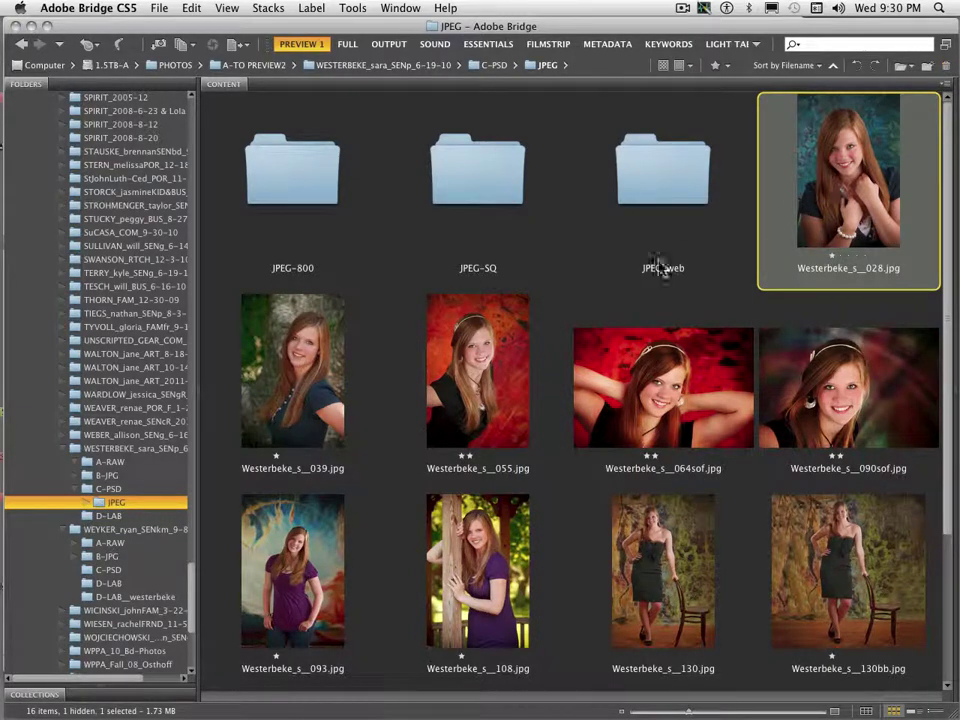
Step: Move the 028 JPEG from C-PSD's JPEG subfolder into the same job's D-LAB folder, and select it there
click(88, 516)
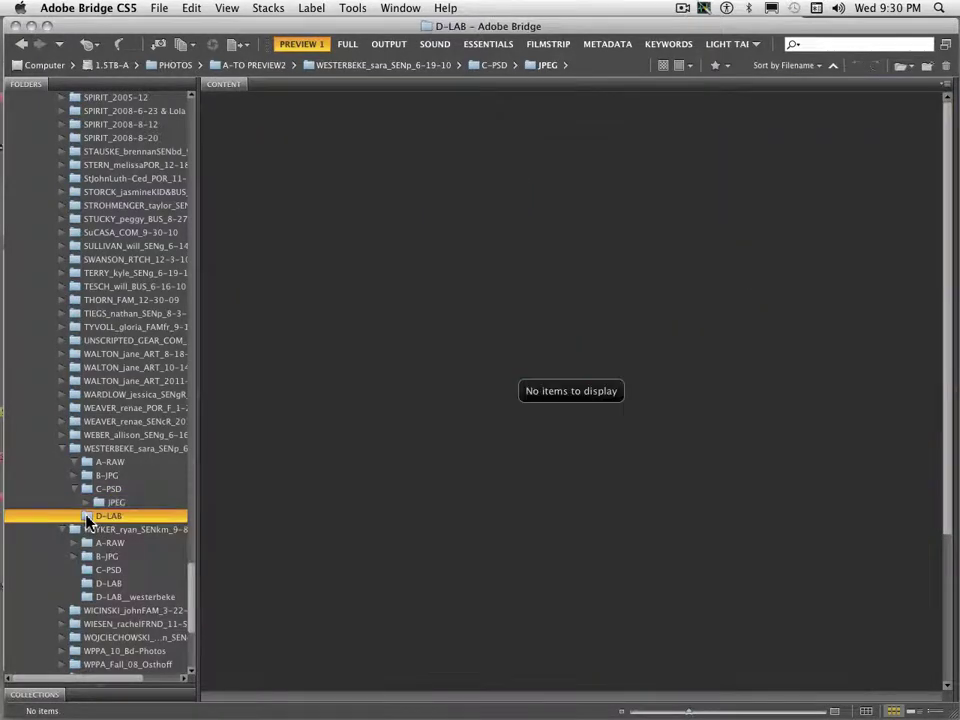
click(74, 502)
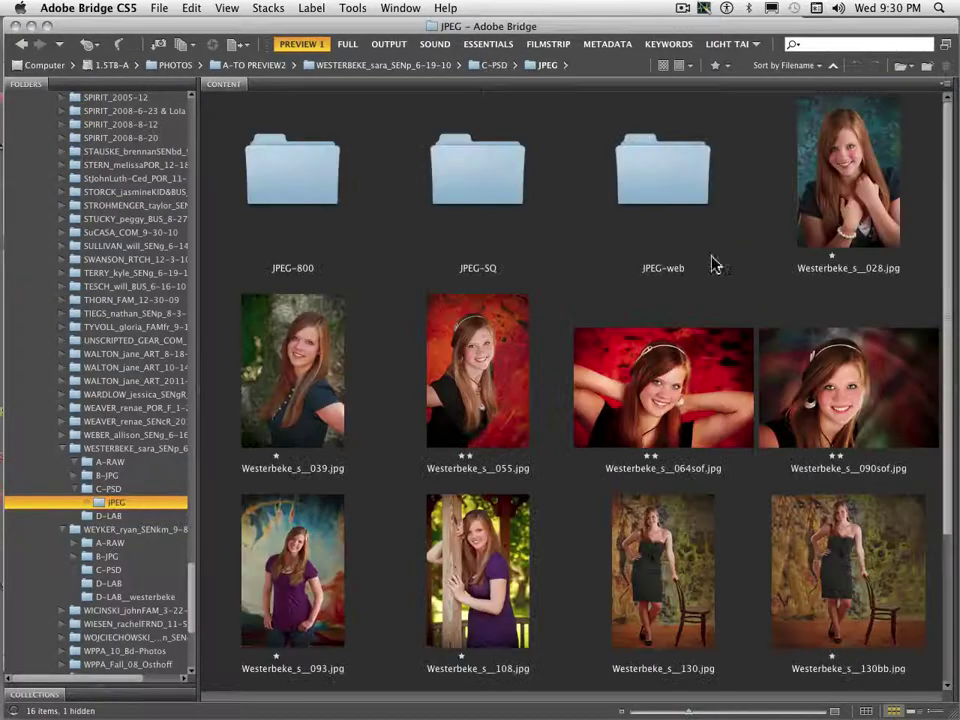
click(868, 190)
drag(868, 190, 113, 517)
click(92, 517)
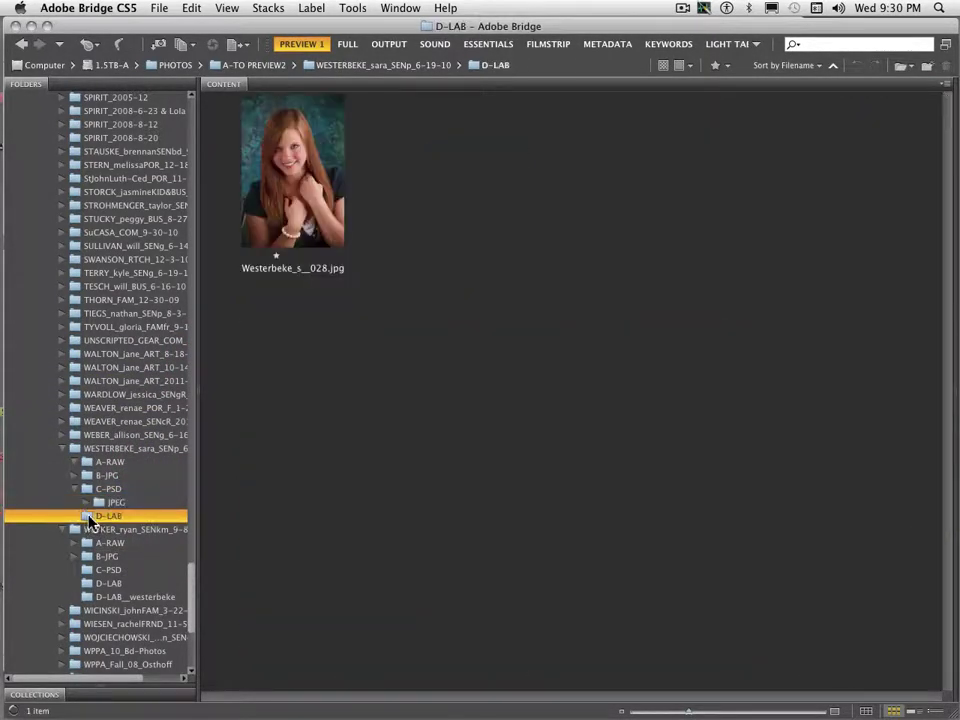
click(295, 195)
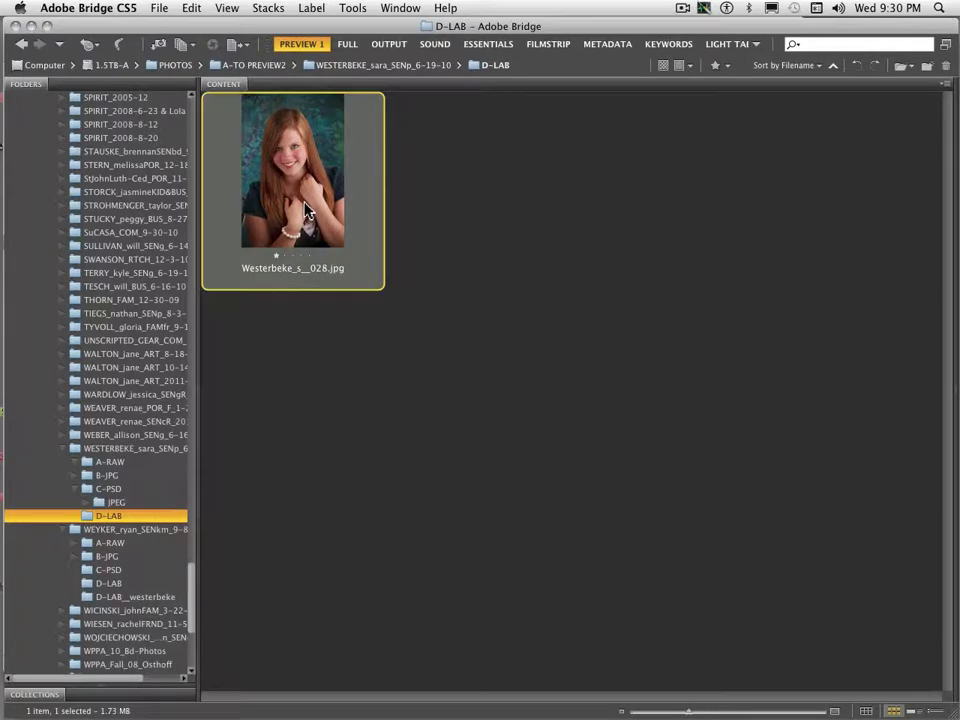